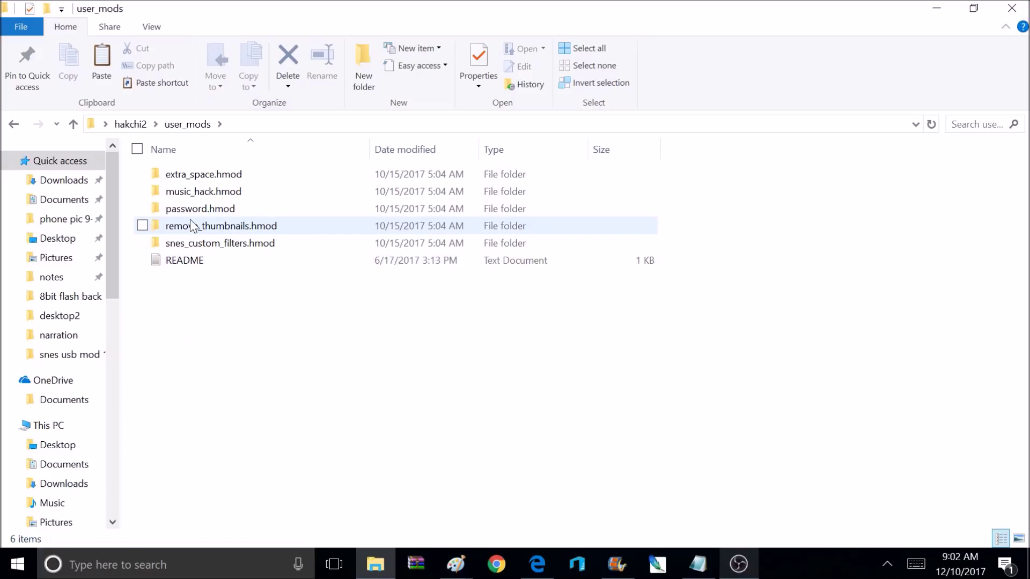
# - Rename the music WAV file in the music_hack.hmod folder to musicoriginal
pyautogui.click(189, 193)
pyautogui.doubleClick(189, 193)
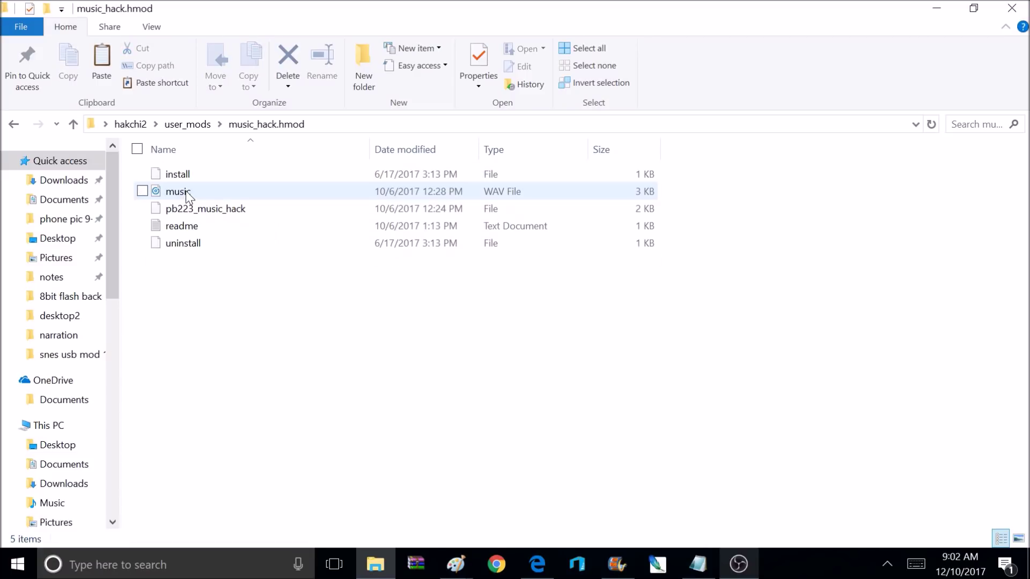
pyautogui.click(173, 193)
pyautogui.rightClick(172, 190)
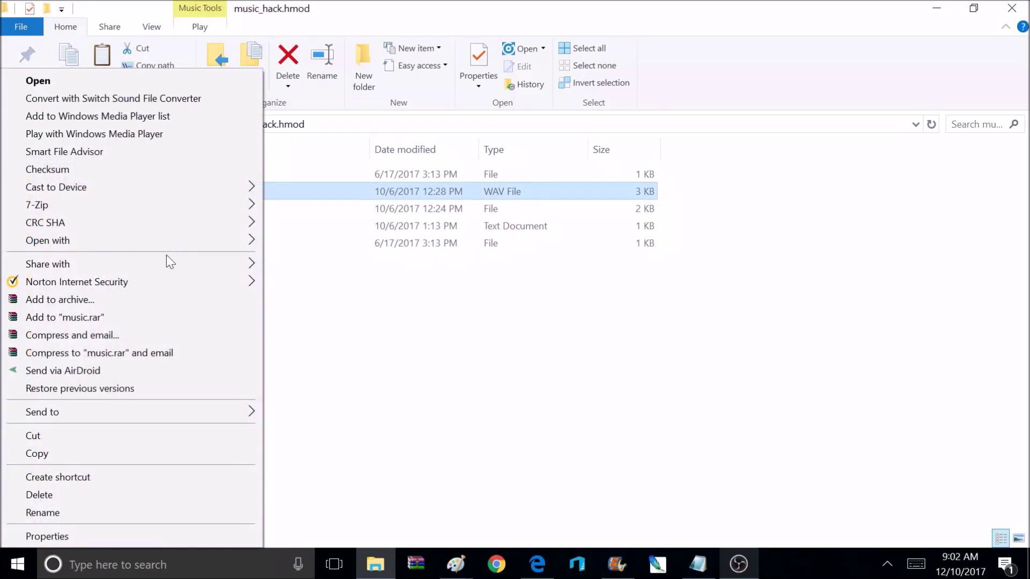
pyautogui.click(43, 513)
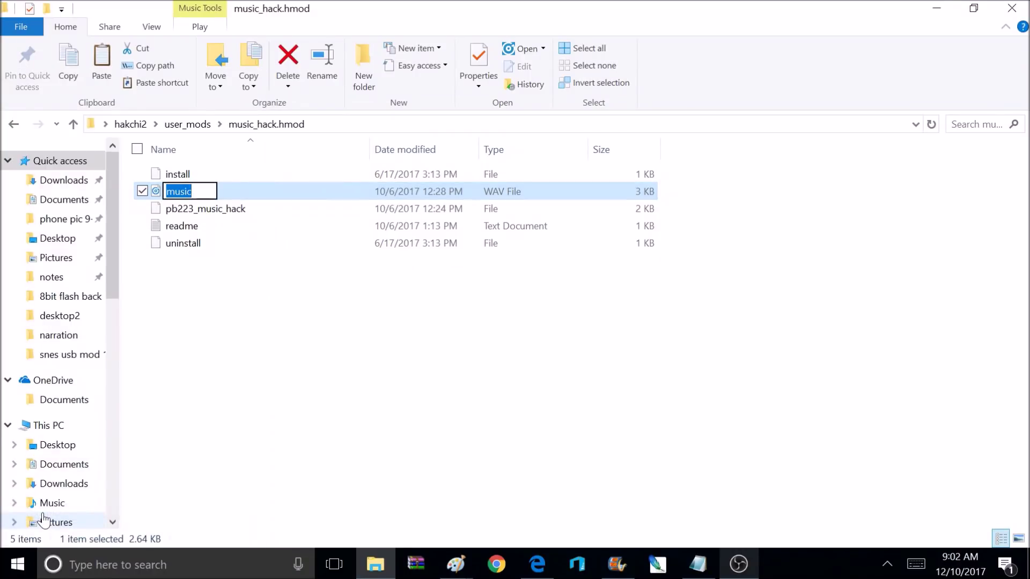
pyautogui.press('End')
pyautogui.write('origina')
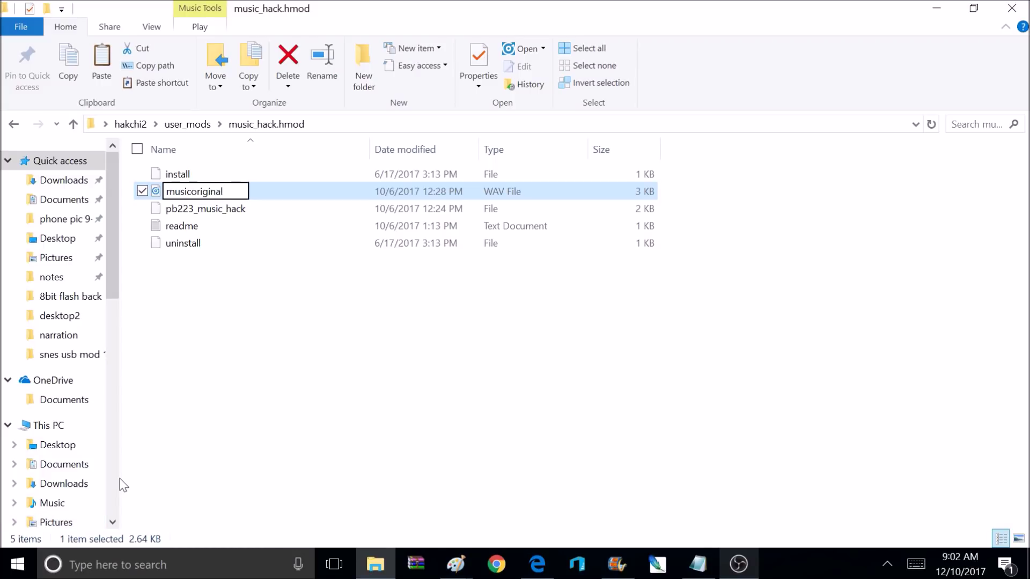
pyautogui.click(248, 464)
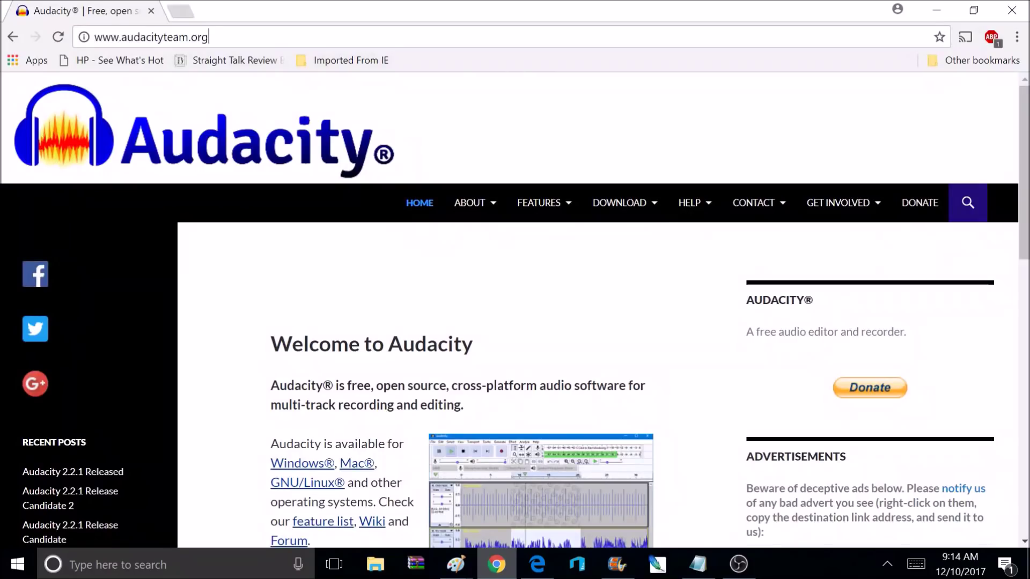
# - Download the Audacity 2.2.1 zip file for Windows from the Audacity website
pyautogui.click(208, 36)
pyautogui.moveTo(470, 227)
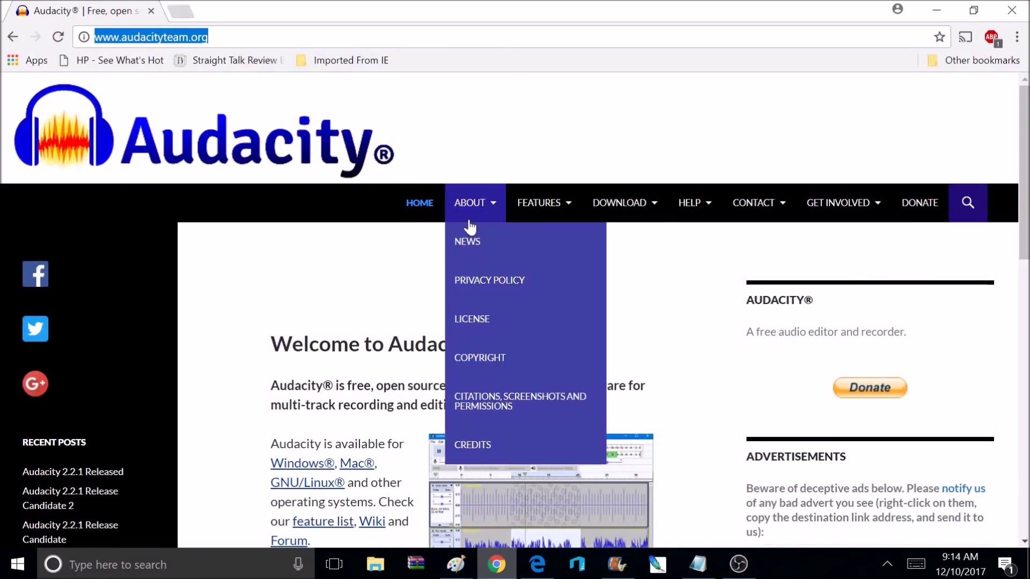
pyautogui.scroll(-2, 515, 322)
pyautogui.scroll(-2, 463, 411)
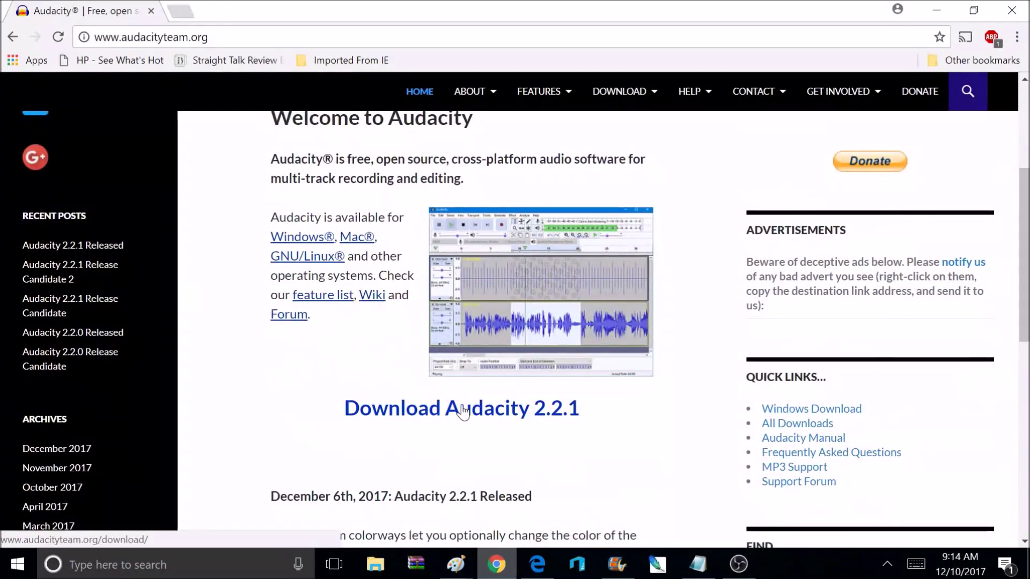
pyautogui.click(464, 411)
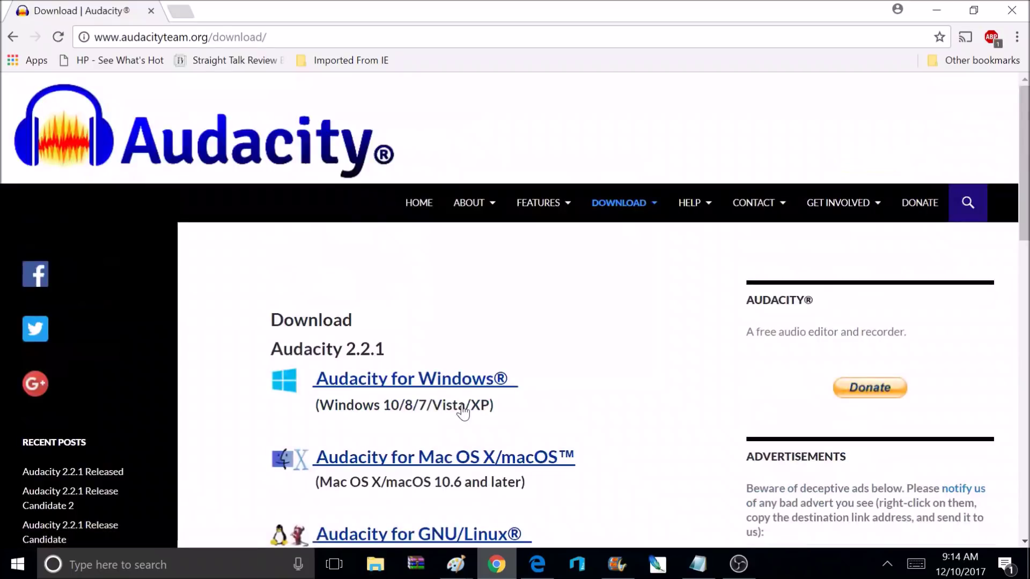
pyautogui.click(415, 384)
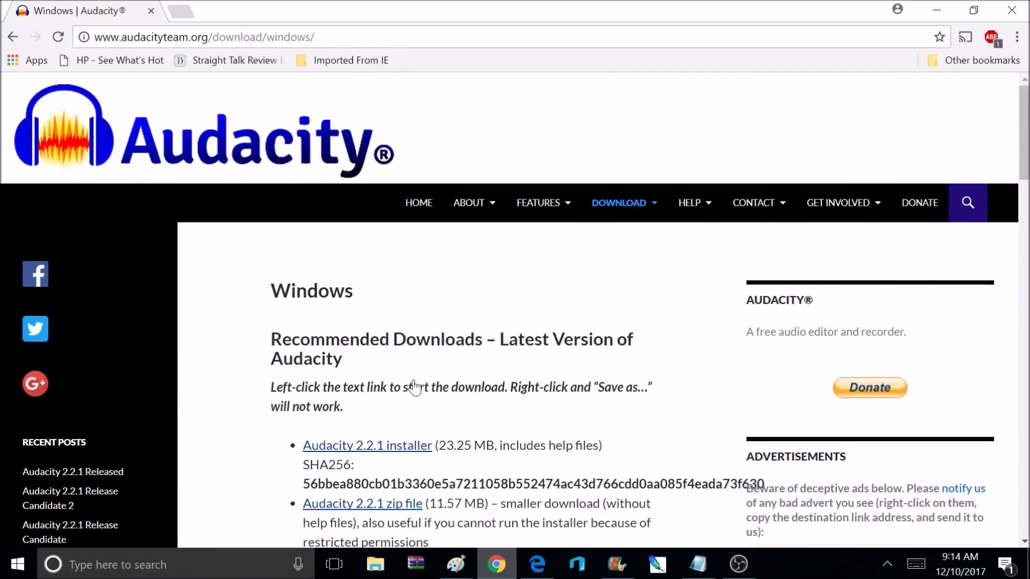
pyautogui.scroll(-4, 681, 226)
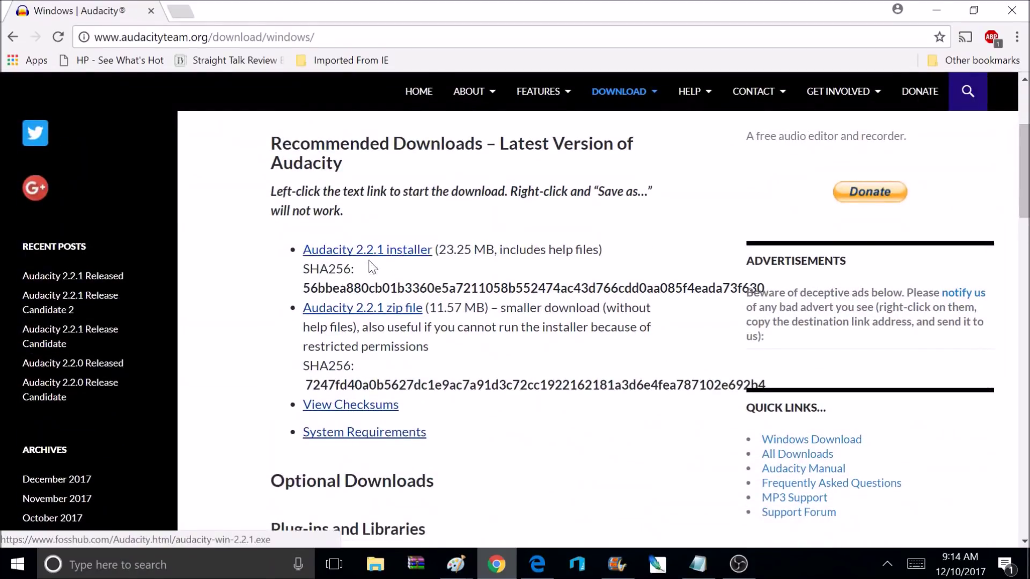
pyautogui.click(369, 311)
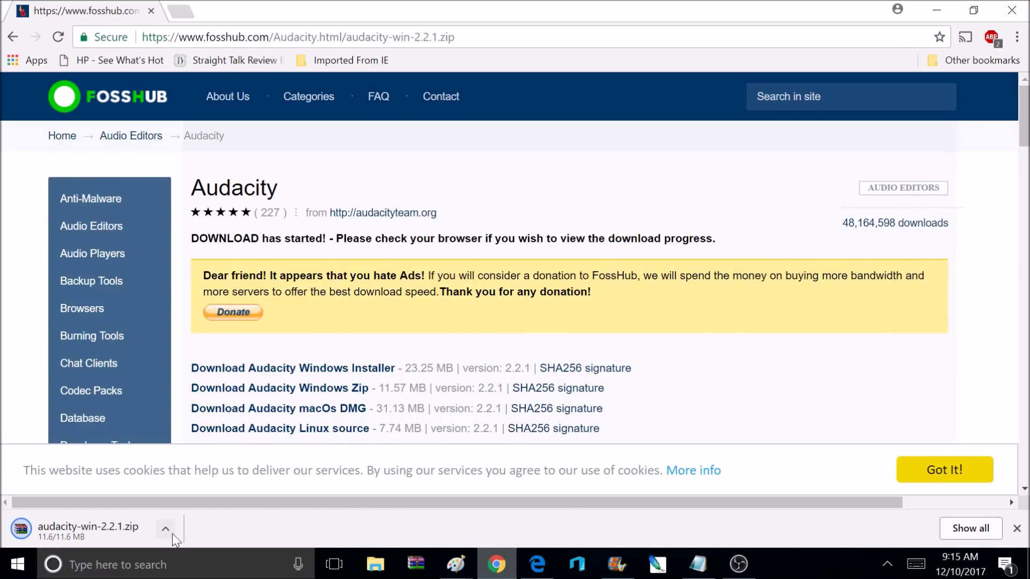
# - Locate the downloaded audacity-win-2.2.1 archive, move it to the desktop, and close the Downloads window
pyautogui.click(171, 529)
pyautogui.click(225, 476)
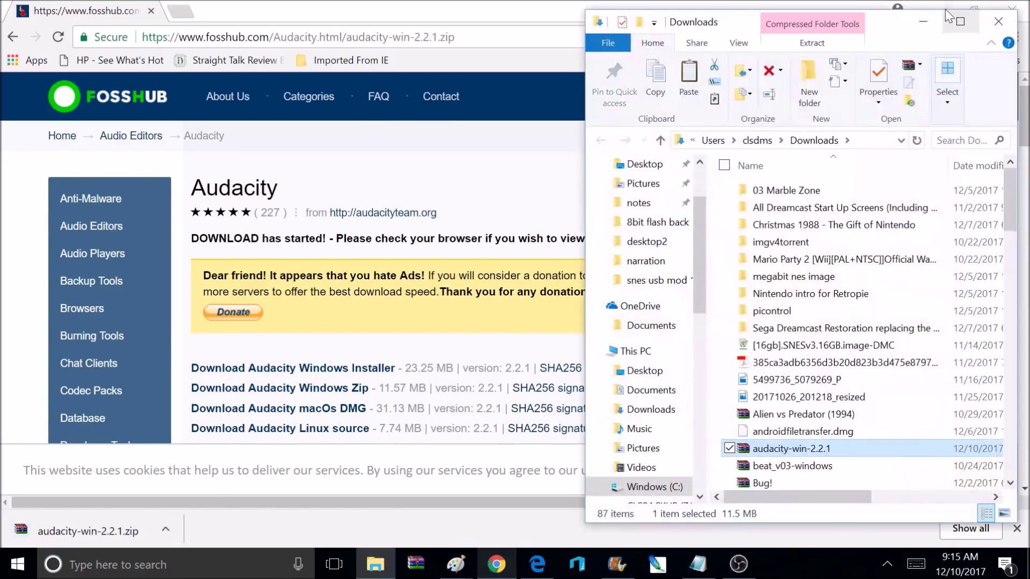
pyautogui.click(930, 6)
pyautogui.moveTo(794, 453); pyautogui.dragTo(97, 417)
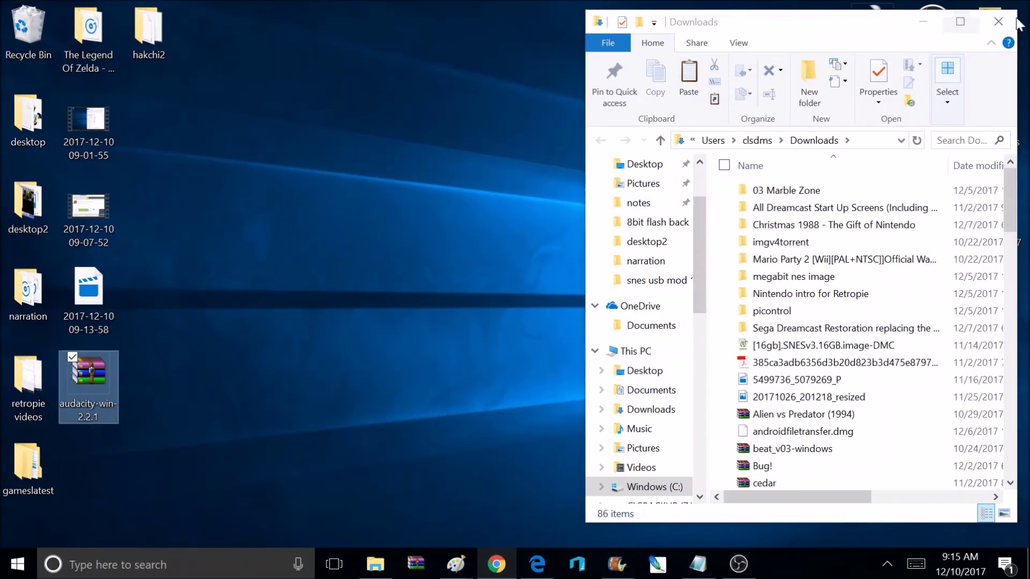
pyautogui.click(997, 23)
# - Open the audacity-win-2.2.1 archive and create a new desktop folder named audacity
pyautogui.doubleClick(89, 391)
pyautogui.click(574, 308)
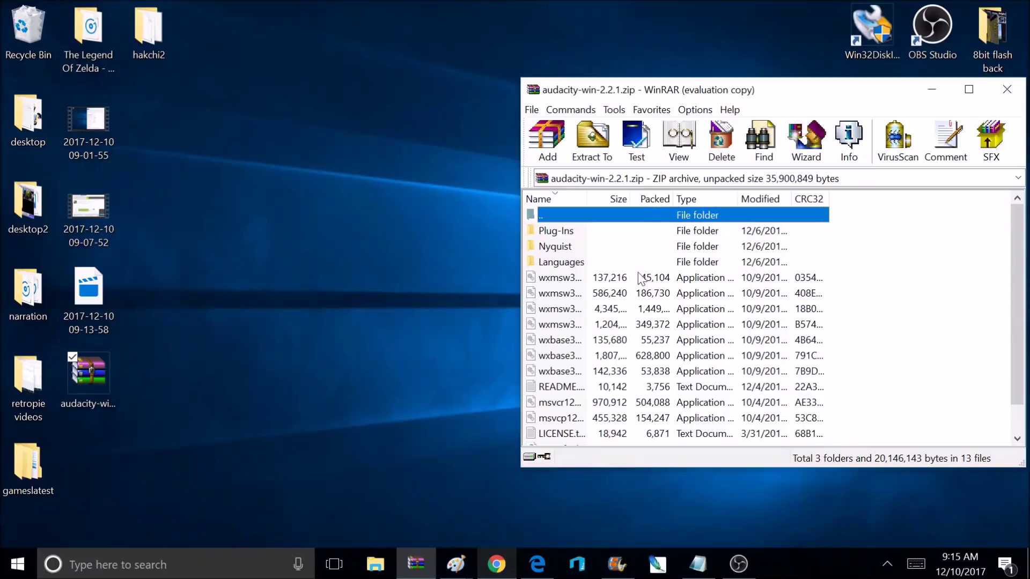
pyautogui.scroll(-1, 684, 437)
pyautogui.rightClick(171, 439)
pyautogui.moveTo(159, 386)
pyautogui.click(226, 392)
pyautogui.write('au')
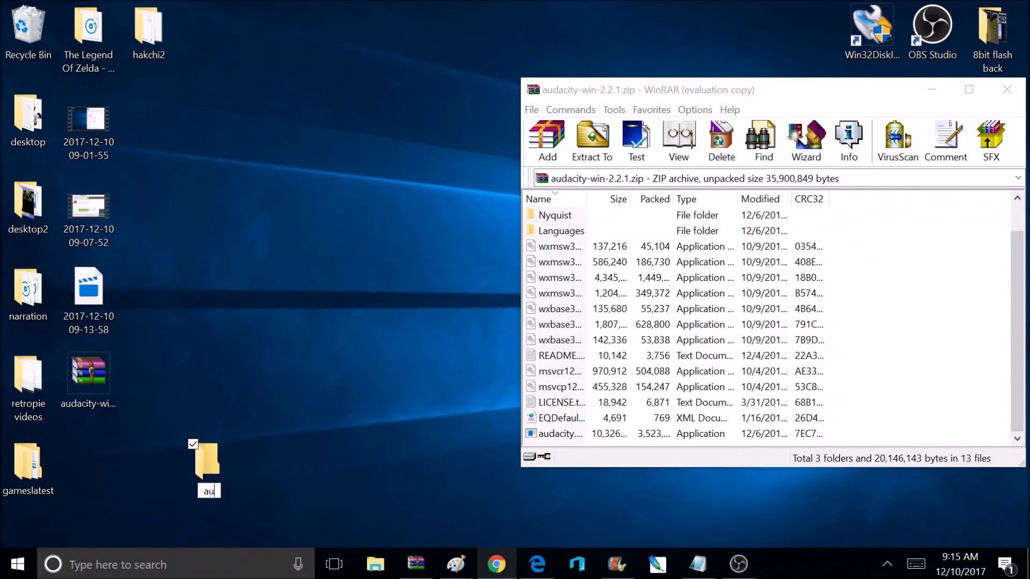
pyautogui.write('dacity')
pyautogui.press('Return')
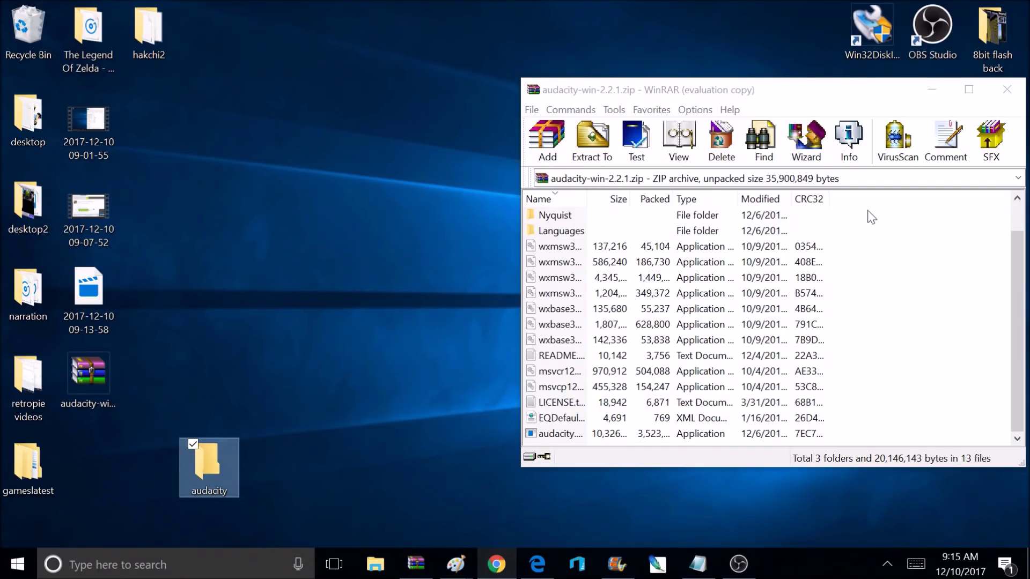
# - Extract the archive's selected files into the audacity folder, close the archive, and place the folder below the zip on the desktop
pyautogui.moveTo(869, 214); pyautogui.dragTo(651, 438)
pyautogui.moveTo(650, 365); pyautogui.dragTo(197, 468)
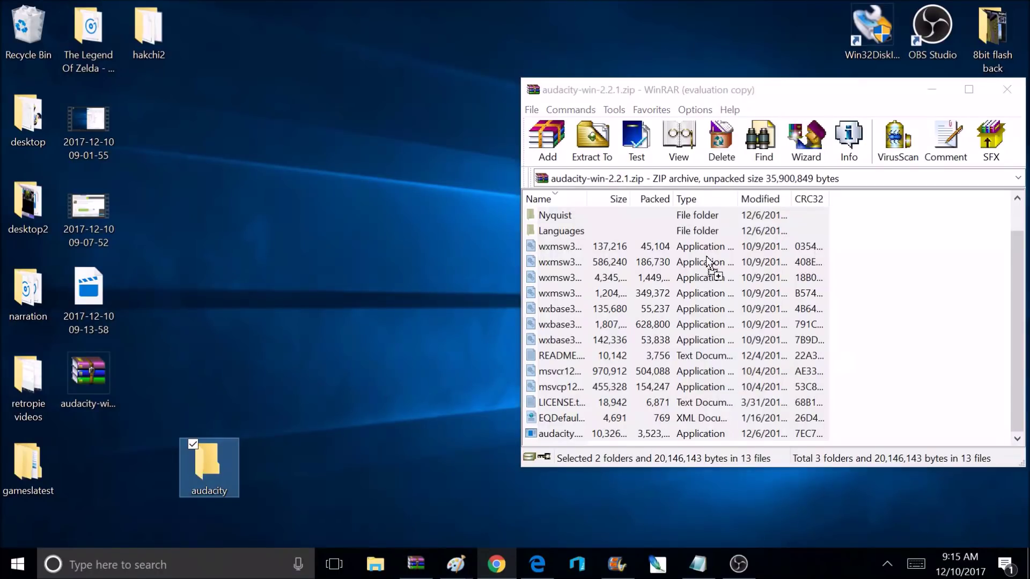
pyautogui.click(1009, 91)
pyautogui.moveTo(206, 472); pyautogui.dragTo(93, 471)
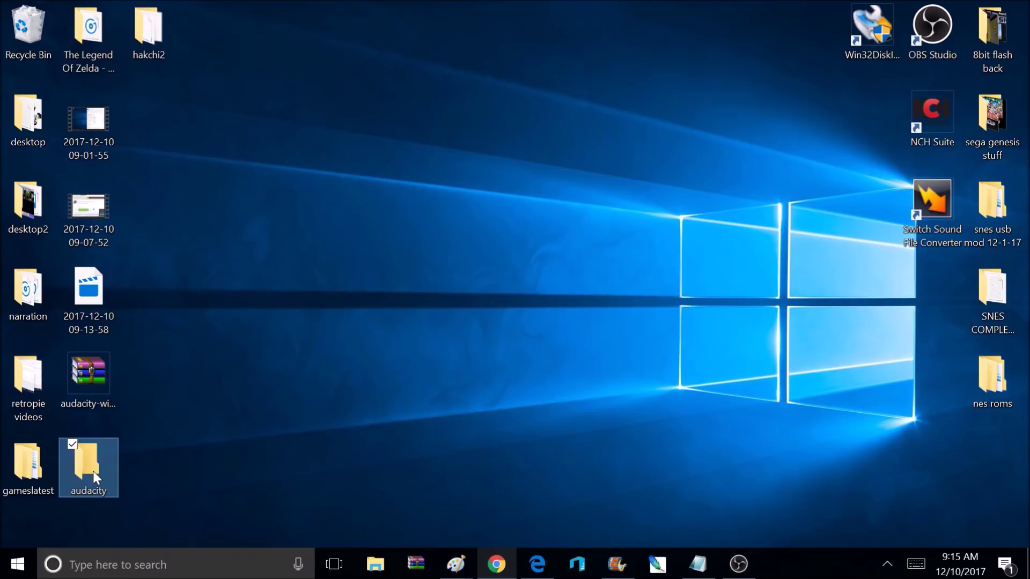
# - Launch Audacity from the extracted audacity folder and dismiss its welcome dialog
pyautogui.doubleClick(92, 471)
pyautogui.doubleClick(772, 226)
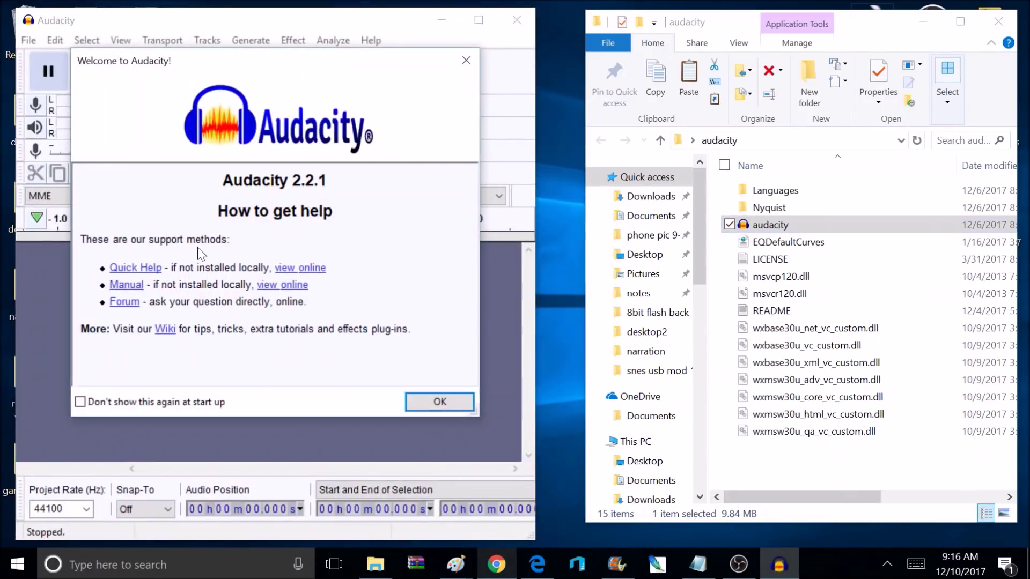
pyautogui.click(440, 406)
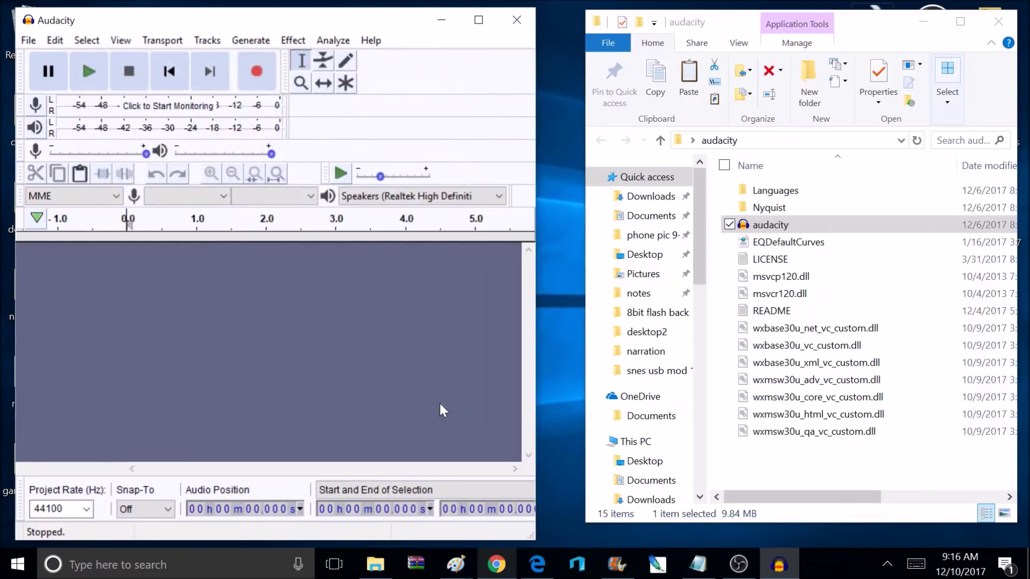
# - Import the Legend of Zelda main theme remix from its desktop folder into Audacity and maximize the Audacity window
pyautogui.moveTo(296, 20); pyautogui.dragTo(632, 18)
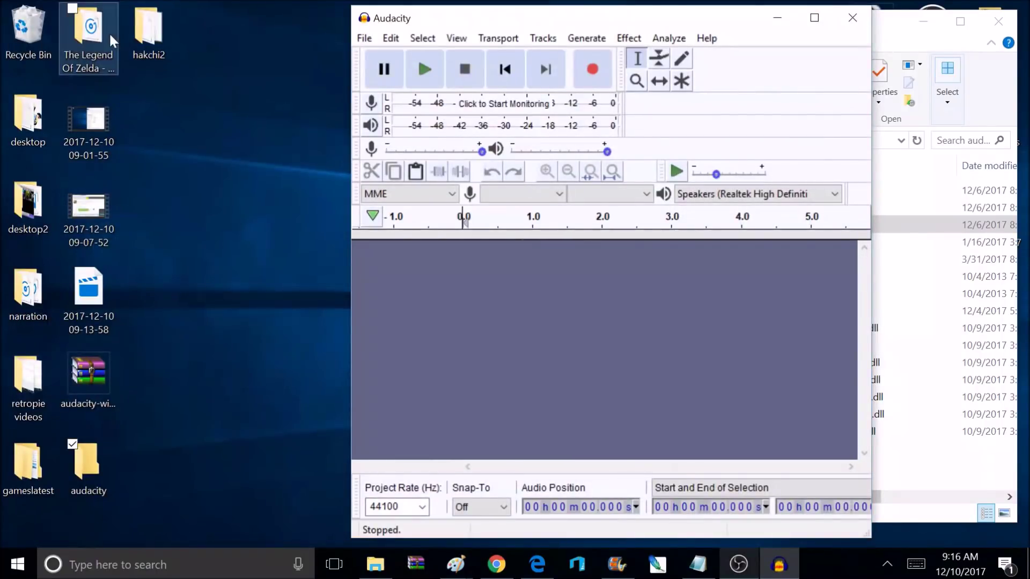
pyautogui.doubleClick(85, 43)
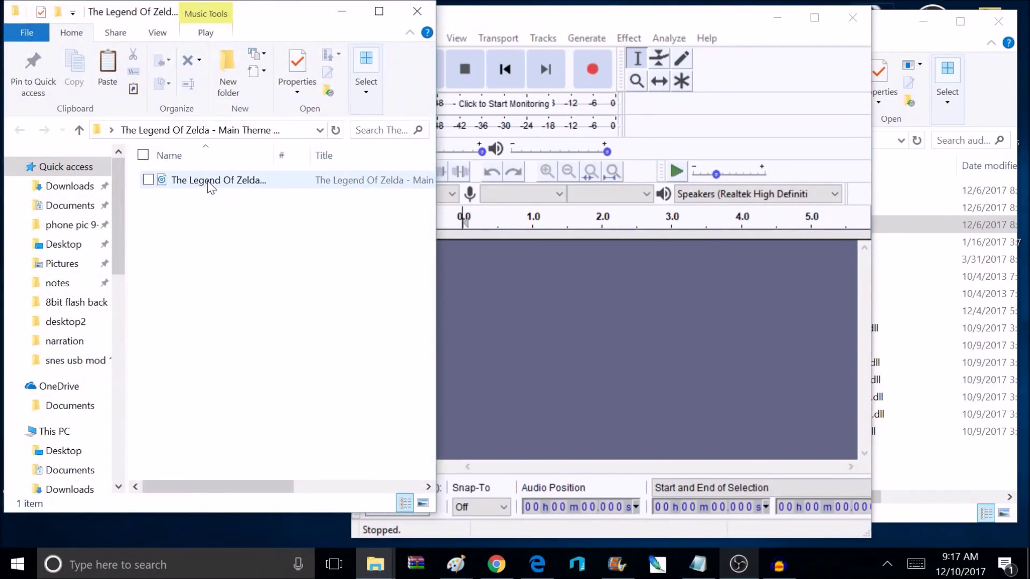
pyautogui.moveTo(209, 183); pyautogui.dragTo(553, 359)
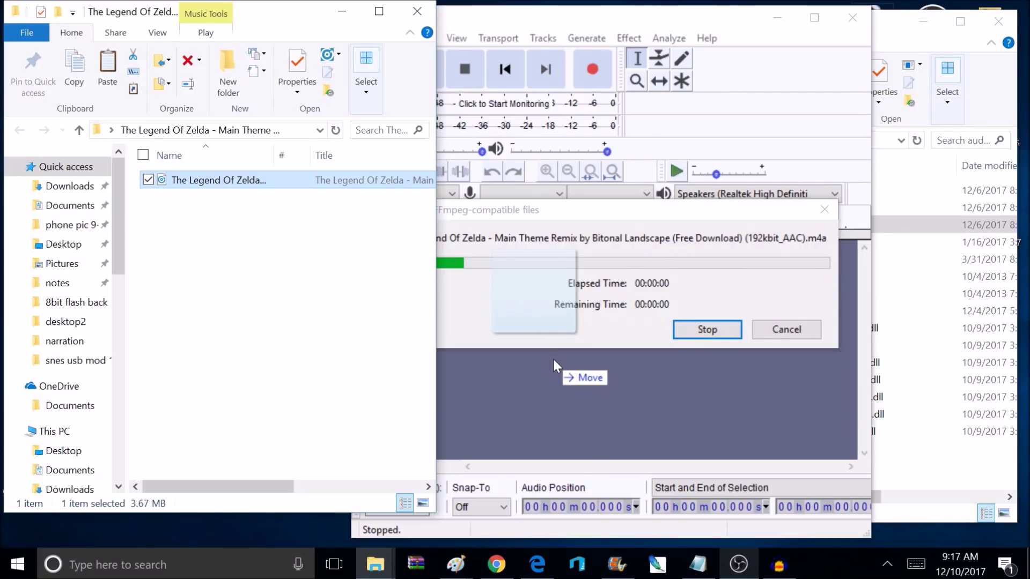
pyautogui.click(416, 9)
pyautogui.moveTo(733, 22); pyautogui.dragTo(387, 18)
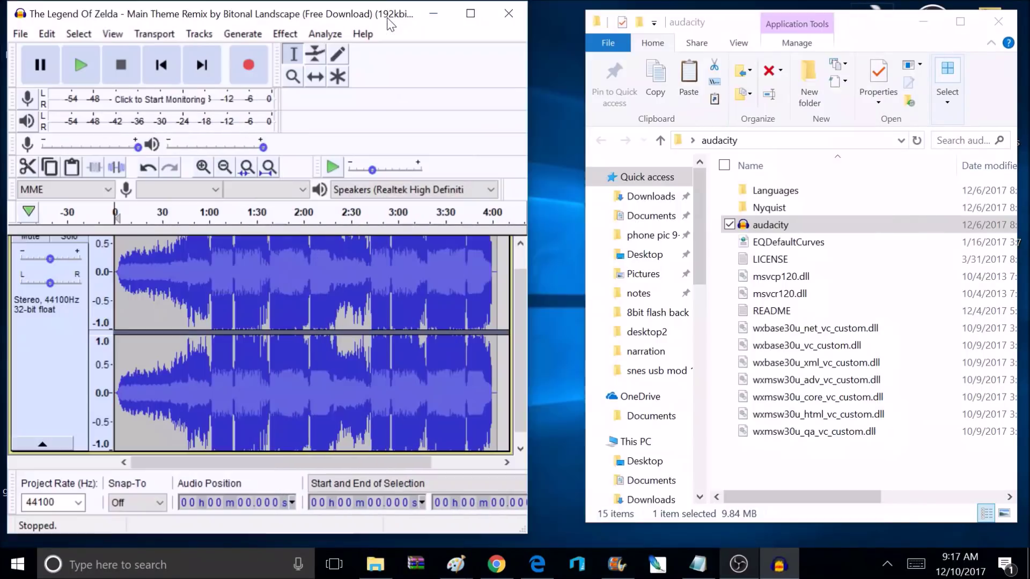
pyautogui.click(470, 14)
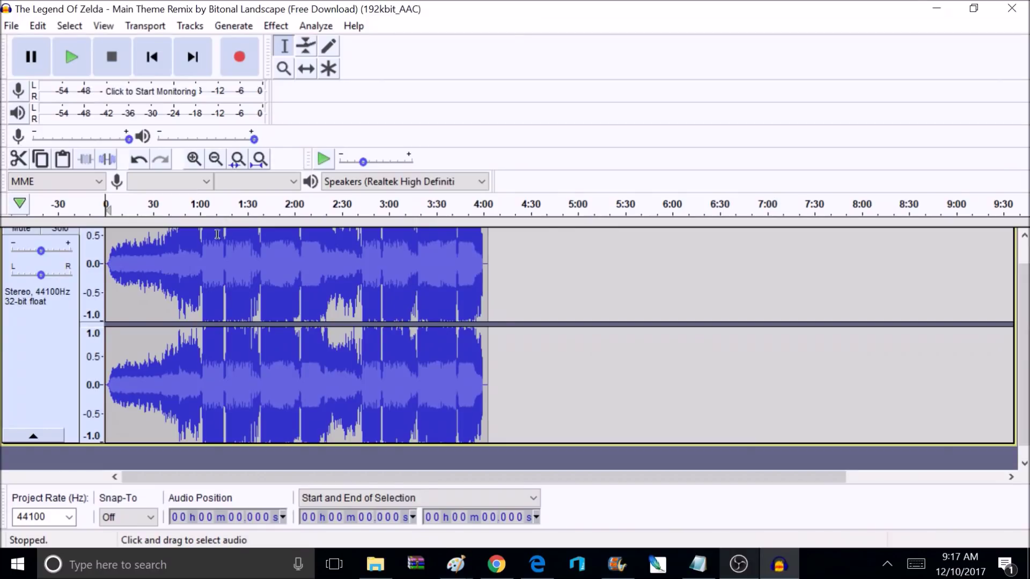
# - Play the track to find a cut point, cut everything from about 1:38 to the end, and preview the new ending
pyautogui.click(76, 47)
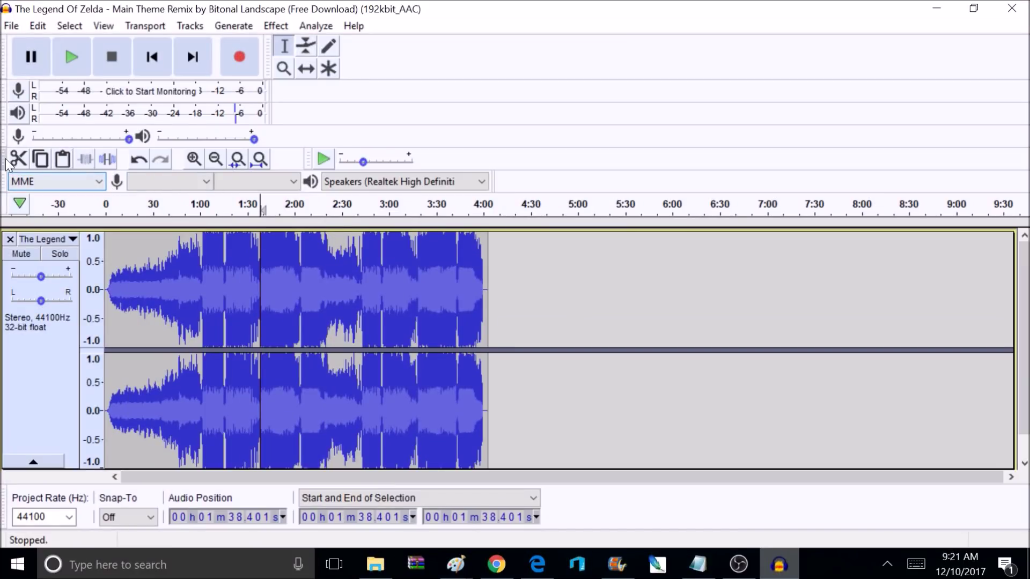
pyautogui.click(14, 160)
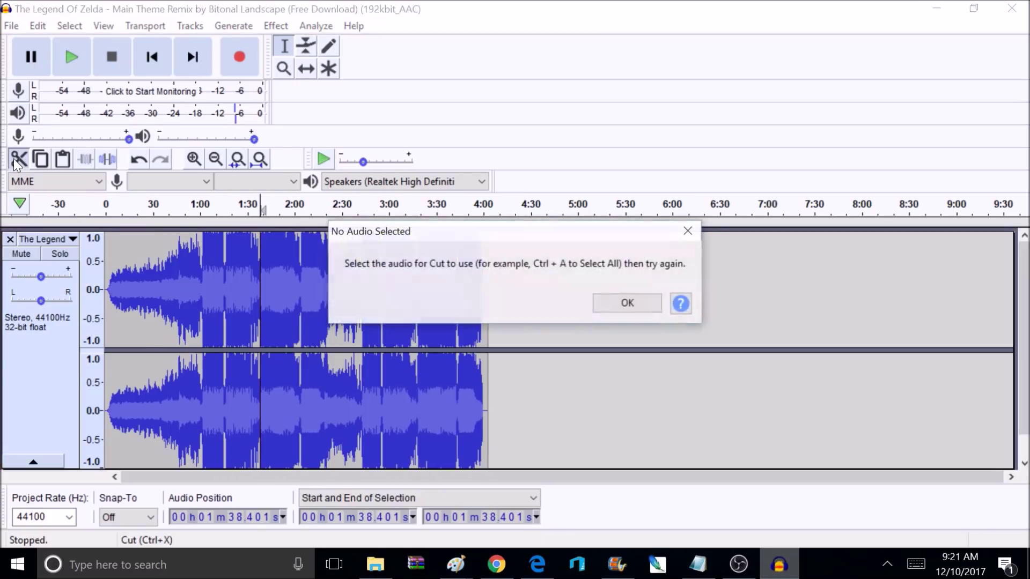
pyautogui.click(628, 304)
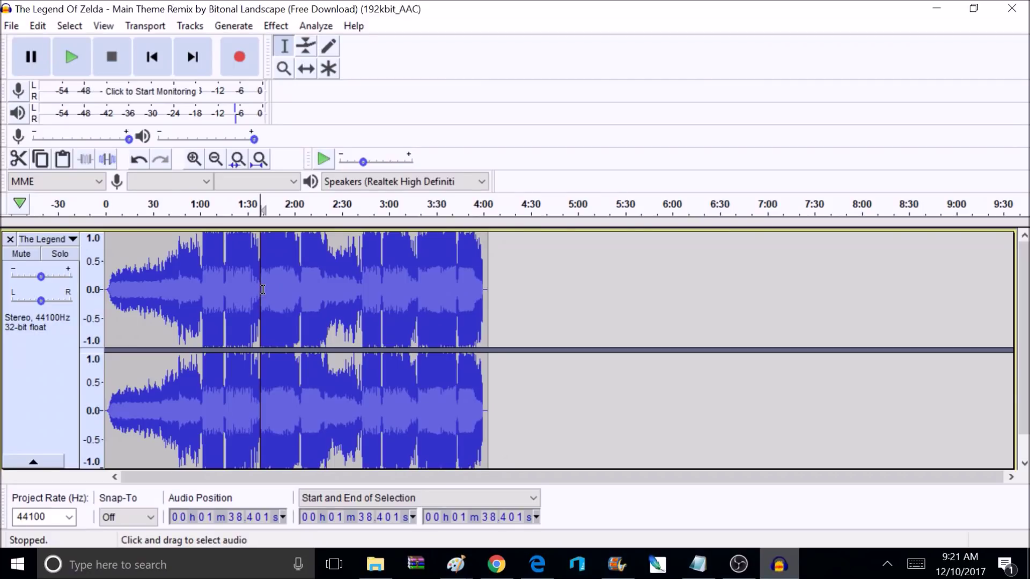
pyautogui.moveTo(263, 288); pyautogui.dragTo(492, 305)
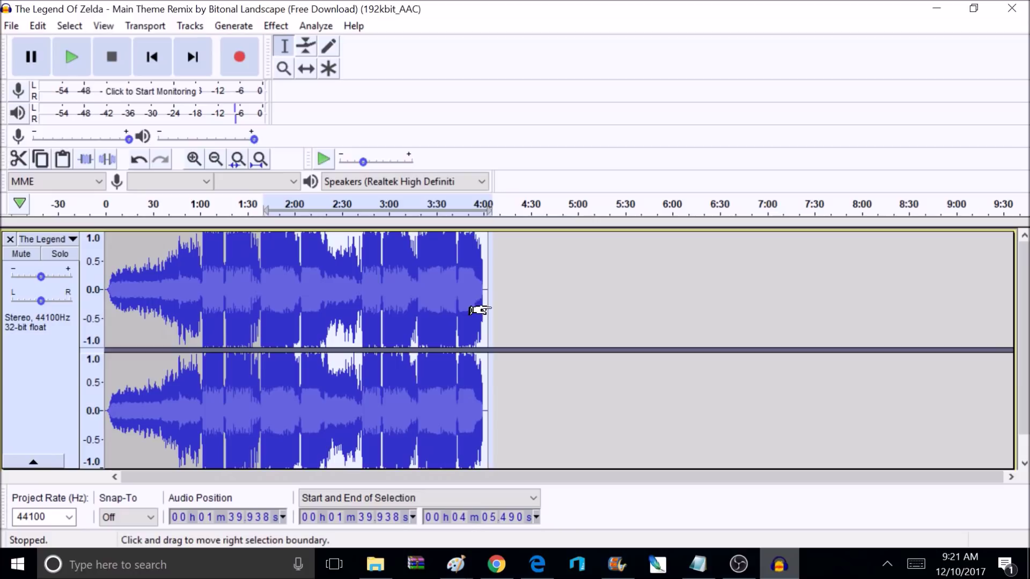
pyautogui.click(19, 158)
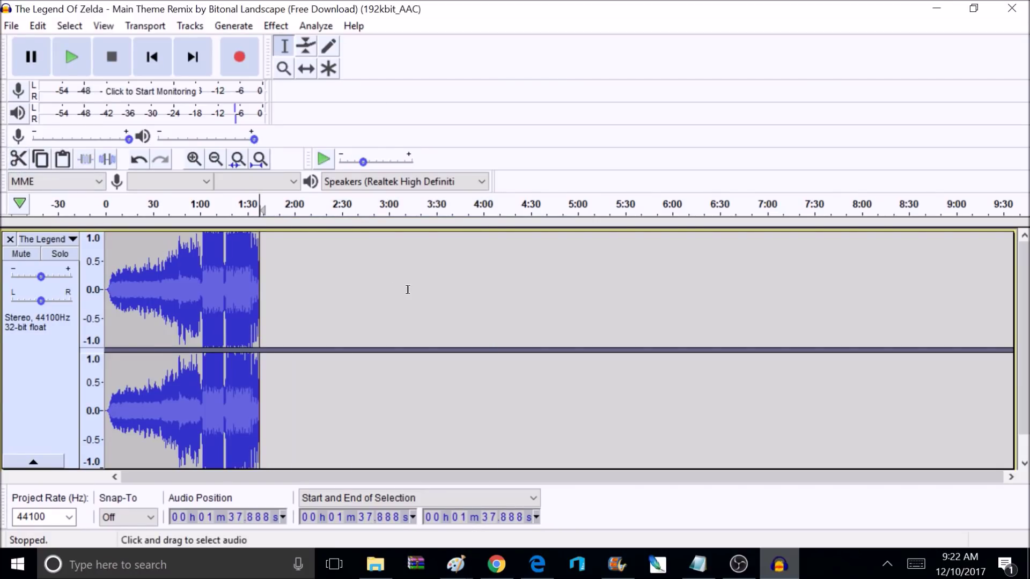
pyautogui.click(240, 270)
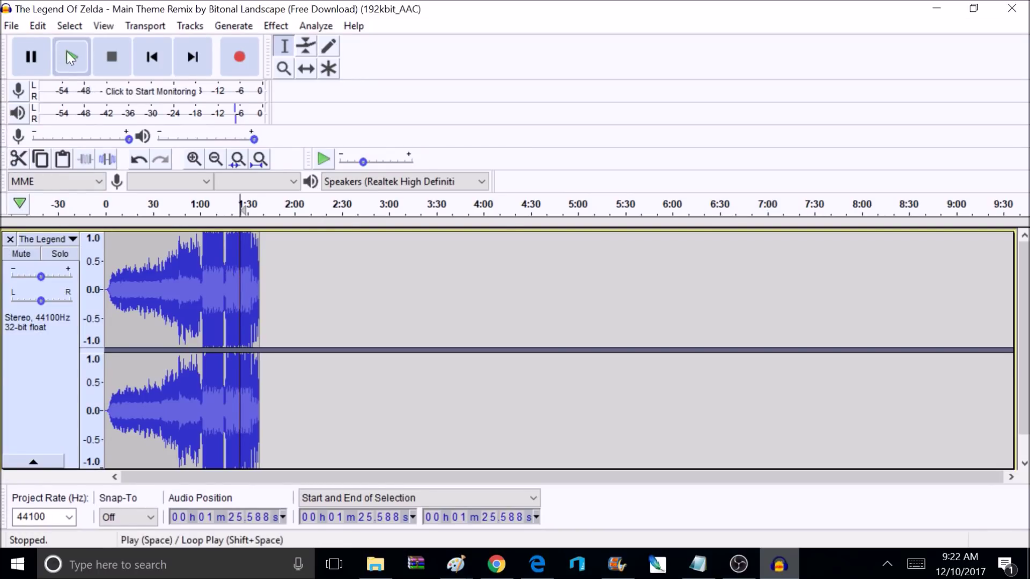
# - Start exporting the trimmed audio and set the destination to the desktop folder hakchi2 > user_mods > music_hack.hmod
pyautogui.click(9, 27)
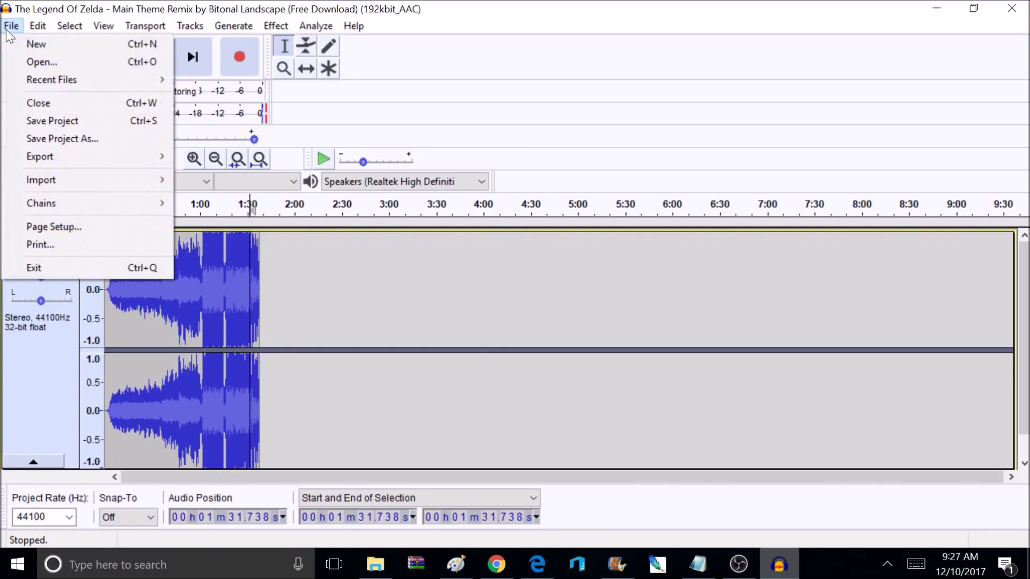
pyautogui.moveTo(66, 153)
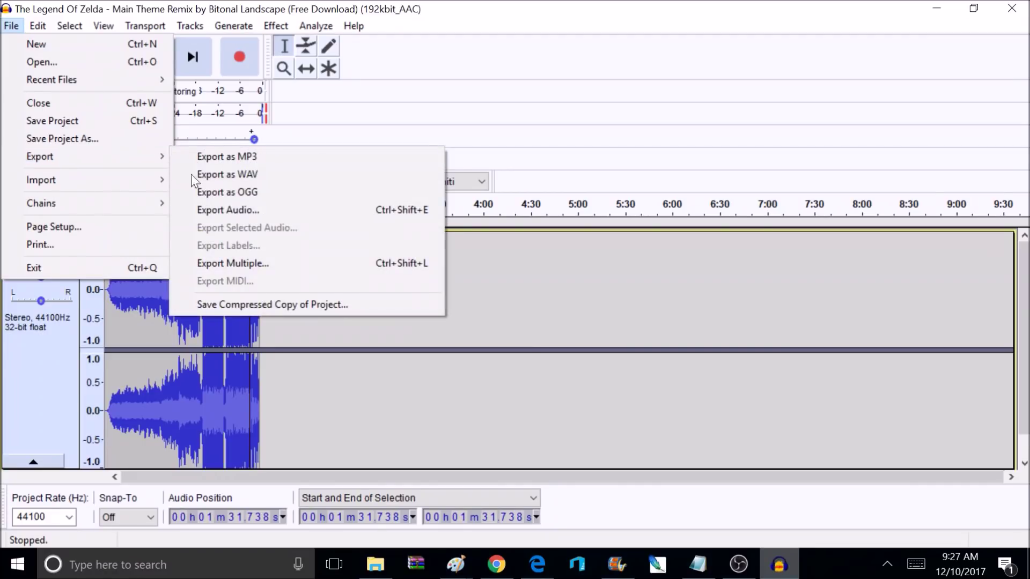
pyautogui.click(240, 211)
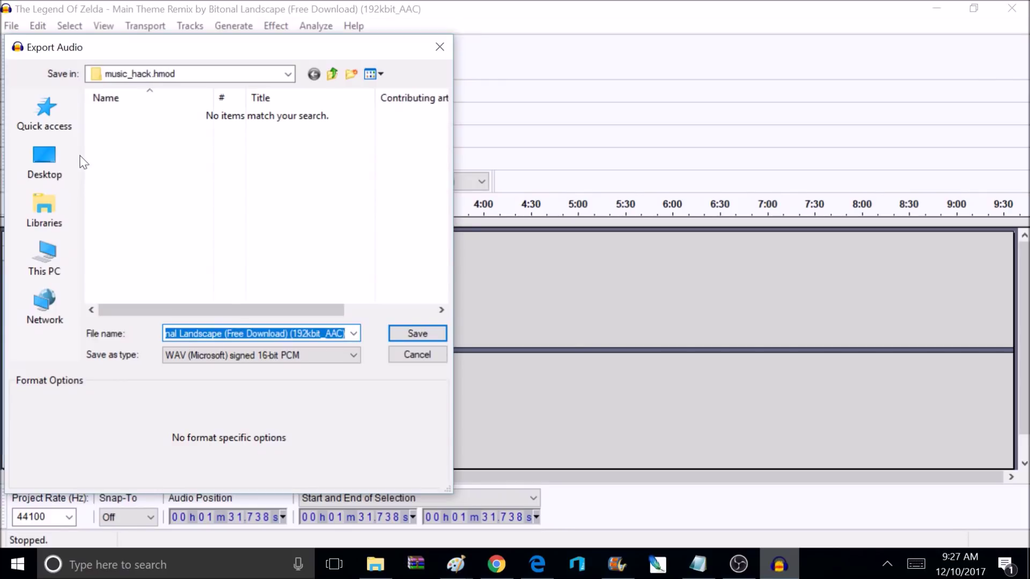
pyautogui.click(59, 165)
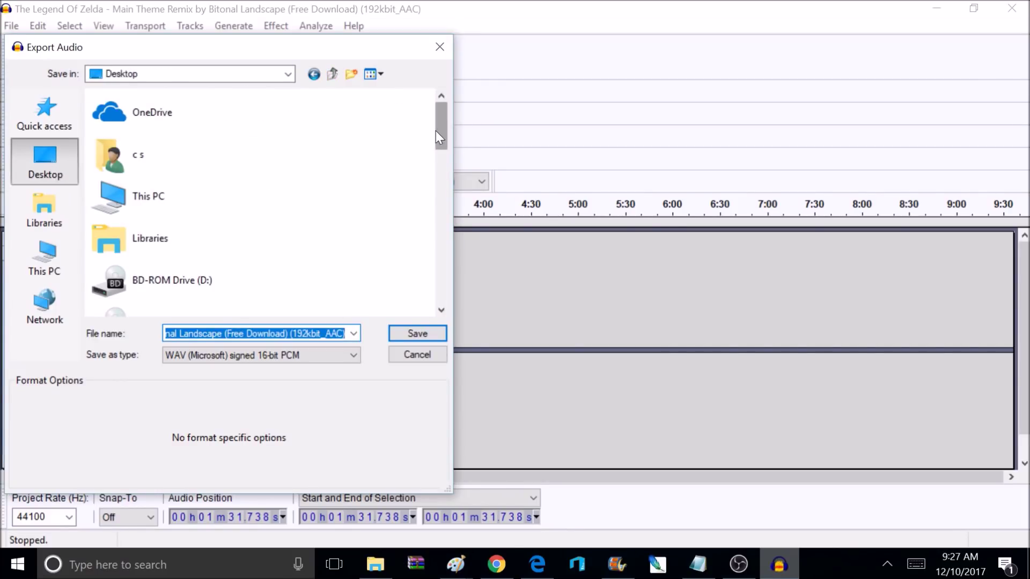
pyautogui.moveTo(435, 131); pyautogui.dragTo(417, 227)
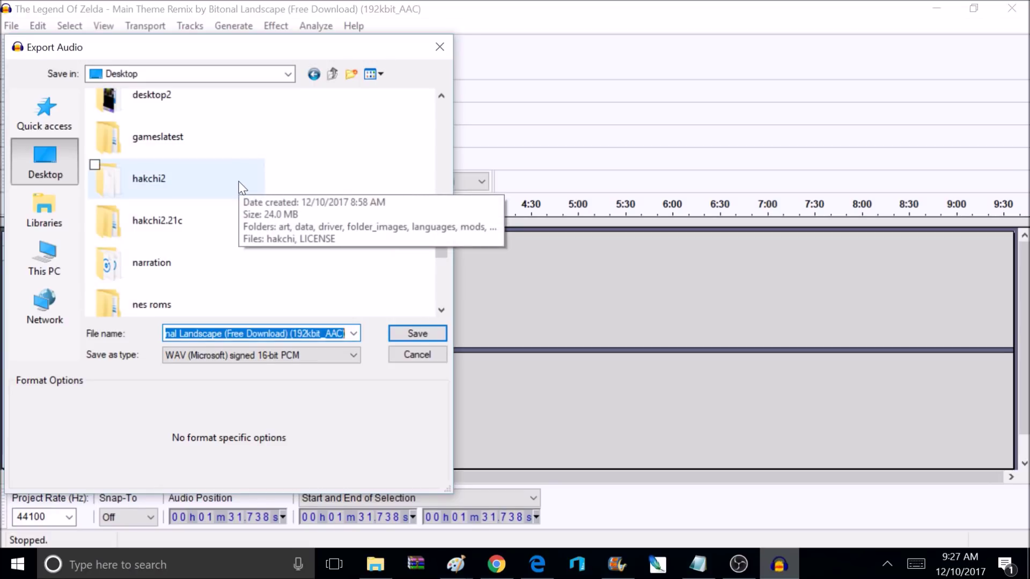
pyautogui.doubleClick(239, 186)
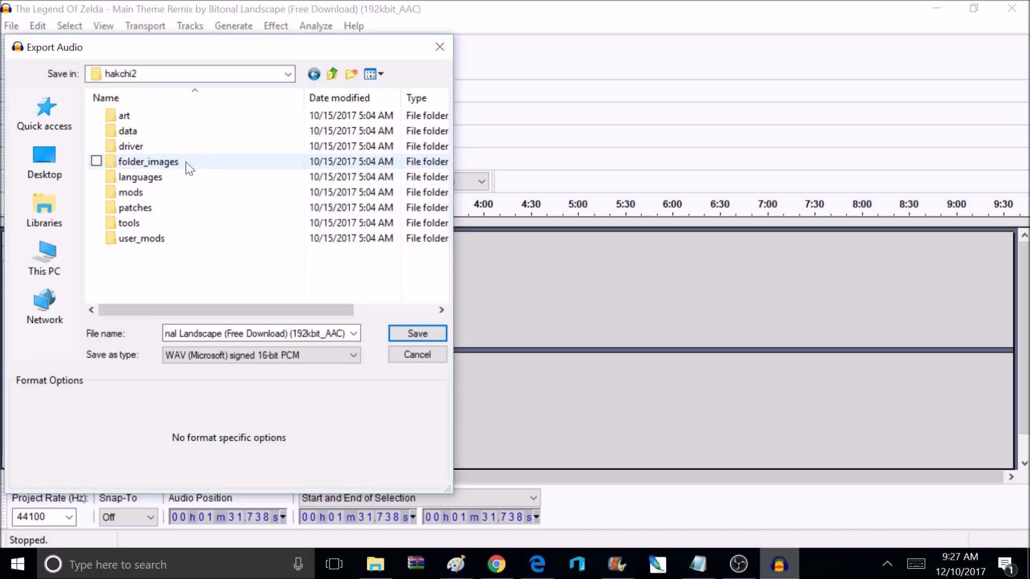
pyautogui.doubleClick(166, 238)
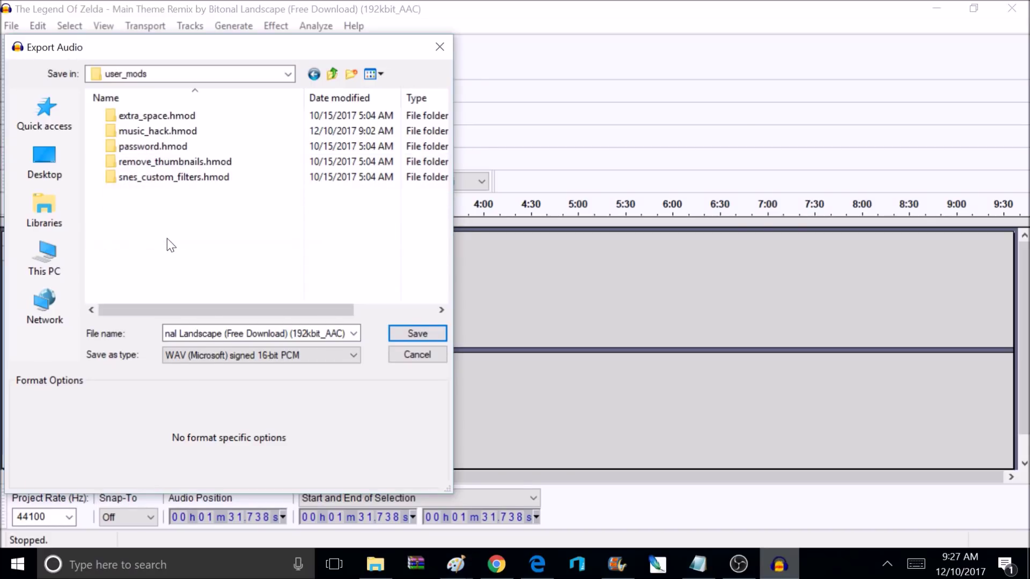
pyautogui.doubleClick(160, 134)
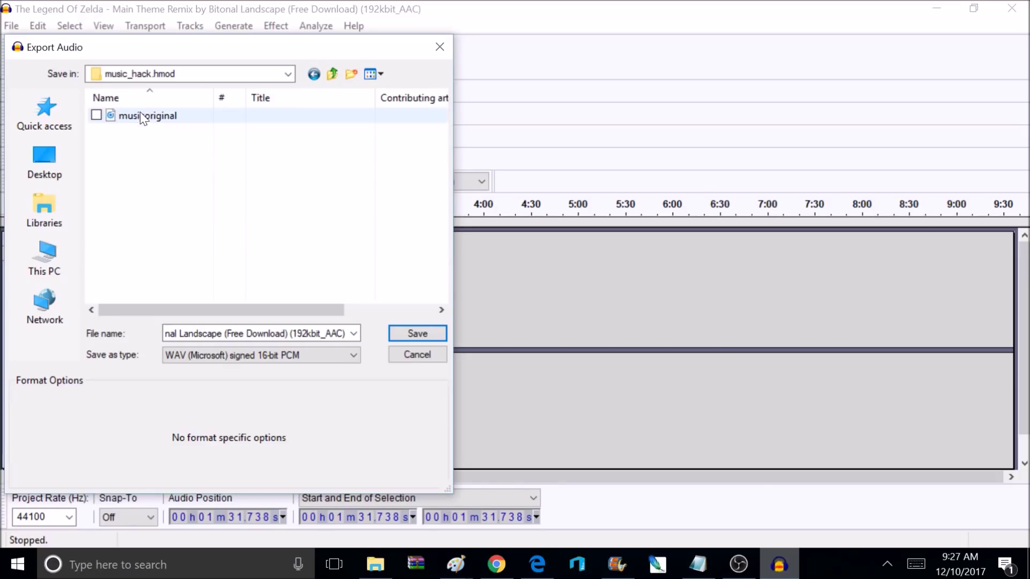
# - Export the track as "music" in WAV (Microsoft) signed 16-bit PCM format, accepting the metadata tags as they are
pyautogui.click(257, 334)
pyautogui.hotkey('ctrl', 'a')
pyautogui.write('m')
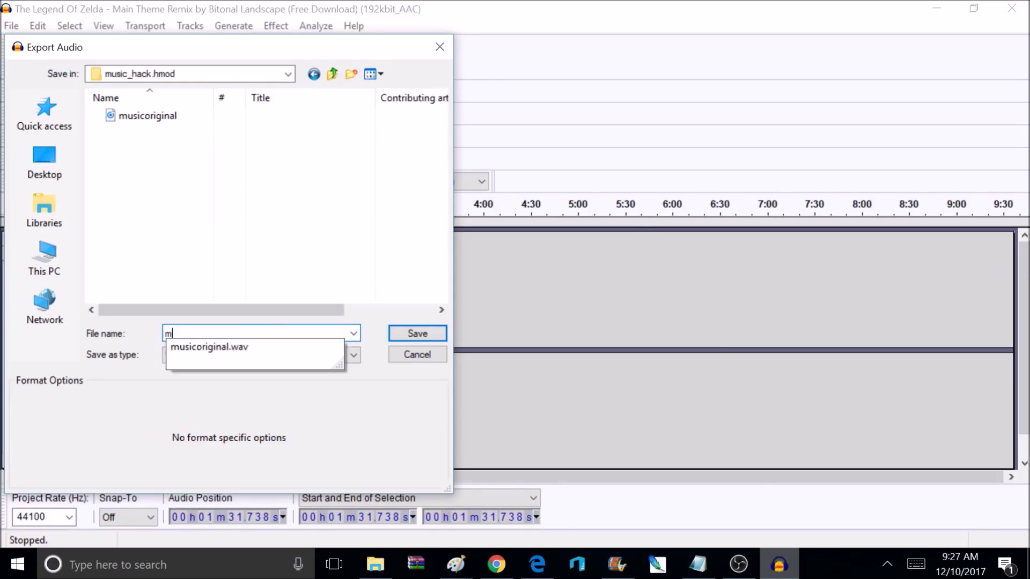
pyautogui.write('usic')
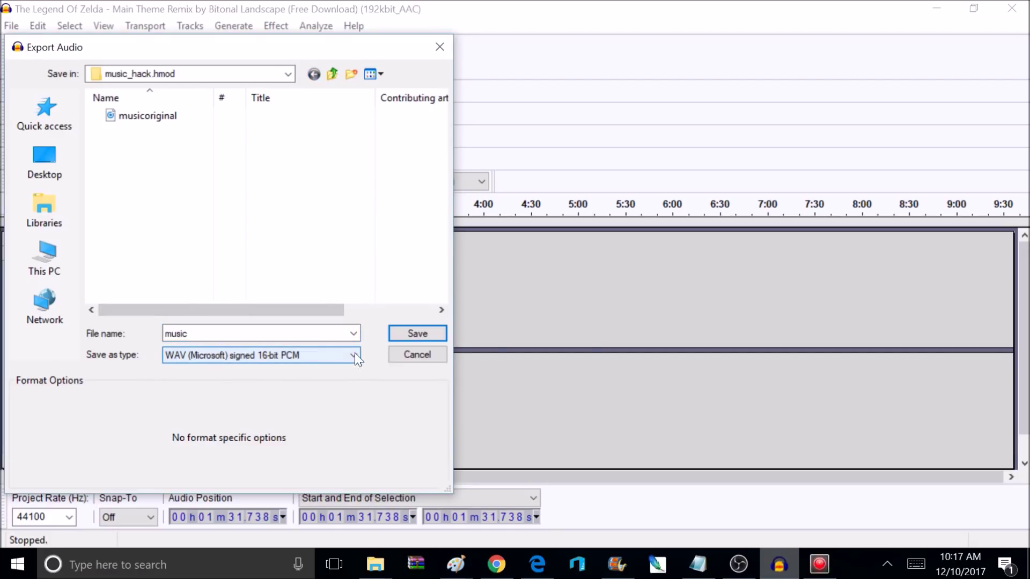
pyautogui.click(354, 356)
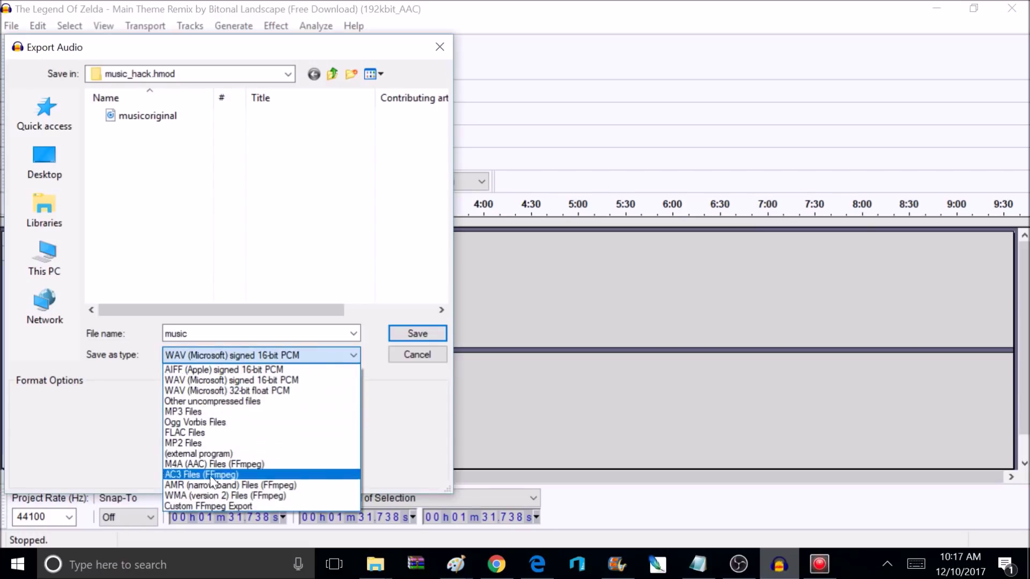
pyautogui.click(206, 380)
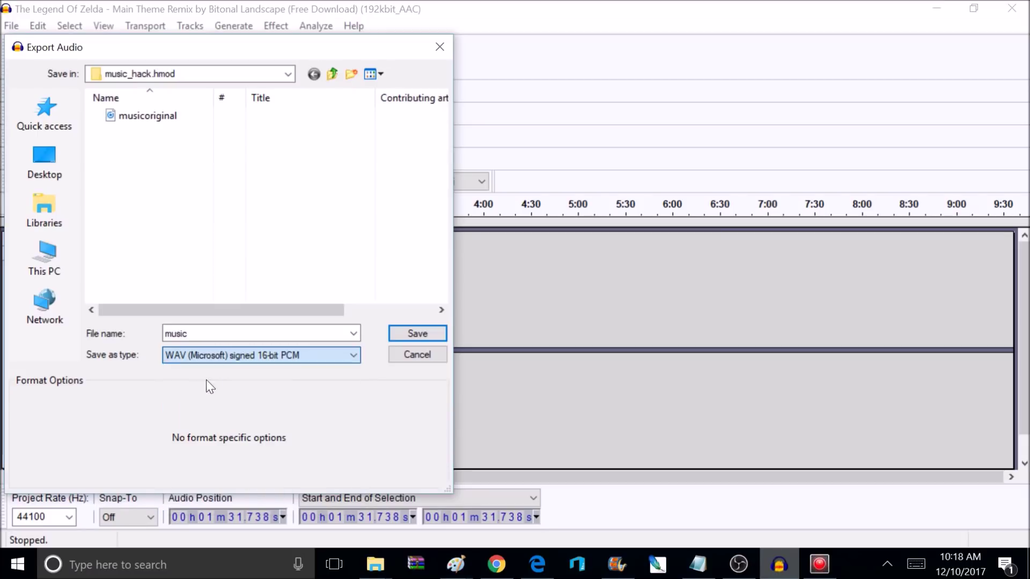
pyautogui.click(402, 333)
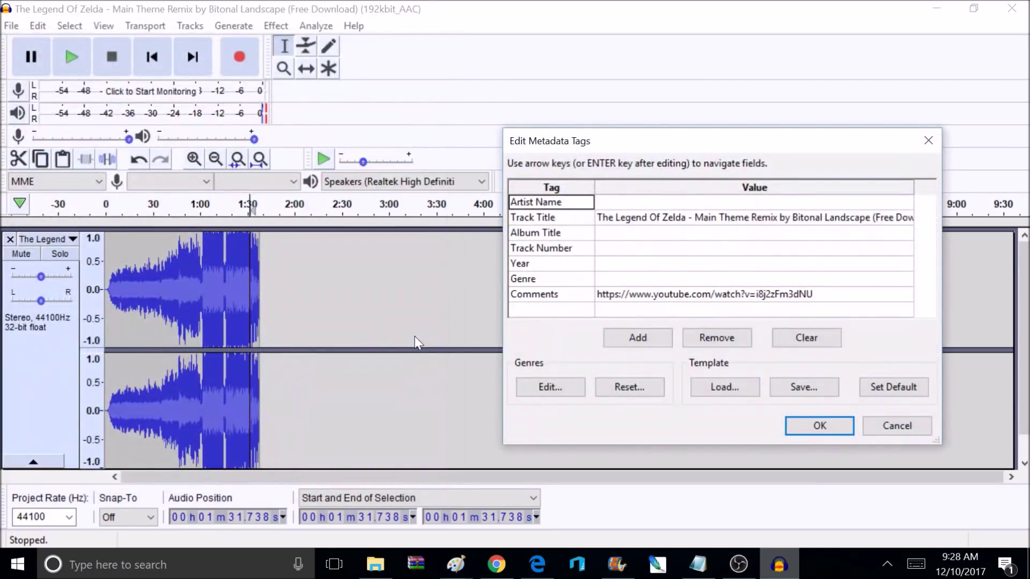
pyautogui.click(818, 426)
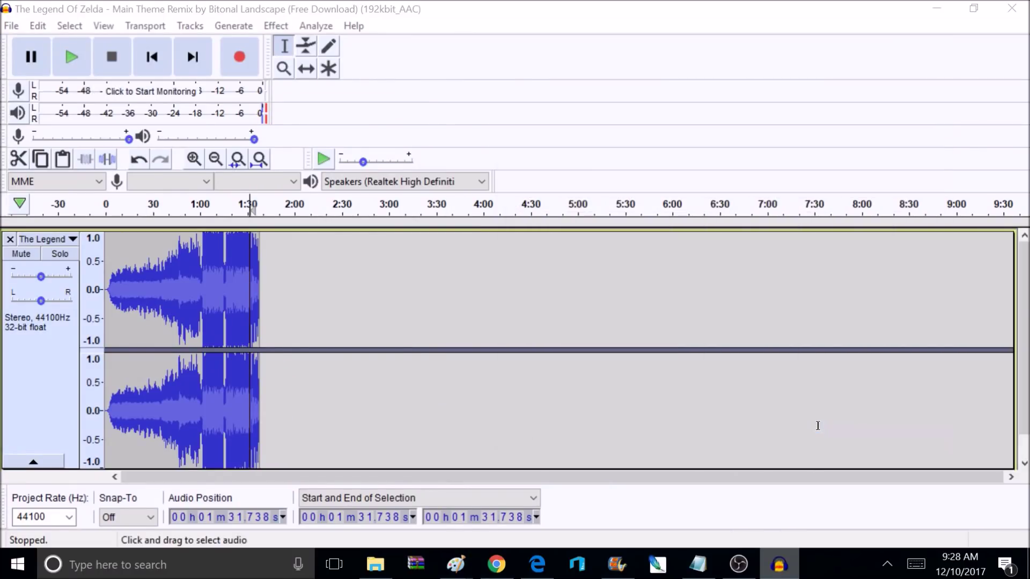
# - Minimize Audacity and check the exported music file in the desktop folder hakchi2 > user_mods > music_hack.hmod
pyautogui.click(935, 9)
pyautogui.doubleClick(146, 51)
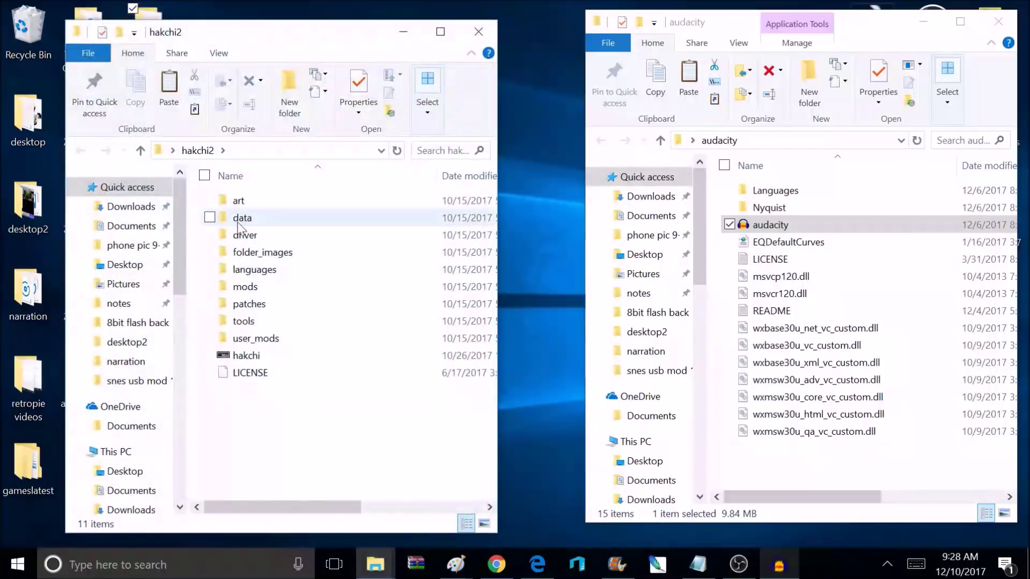
pyautogui.doubleClick(265, 341)
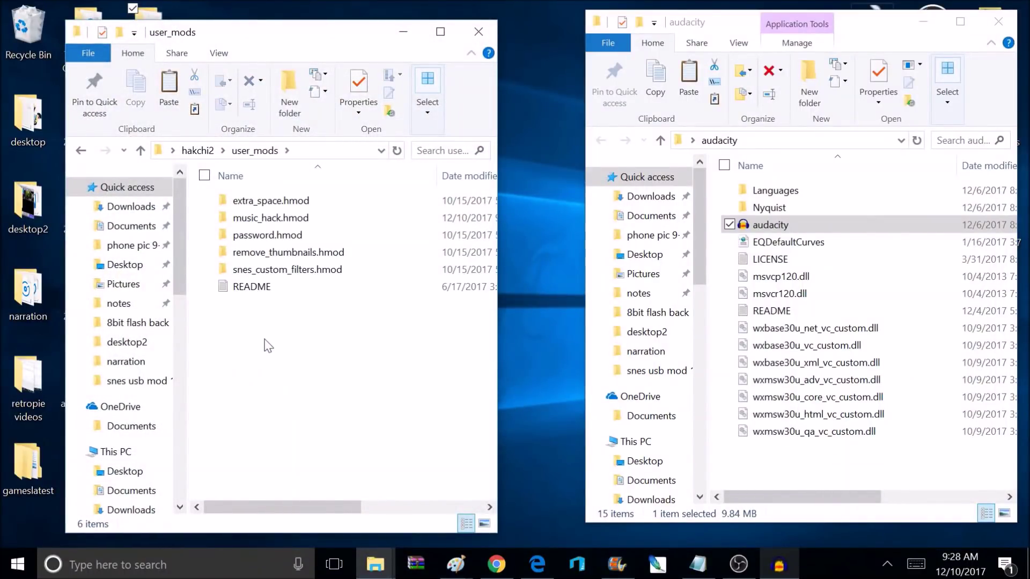
pyautogui.doubleClick(270, 220)
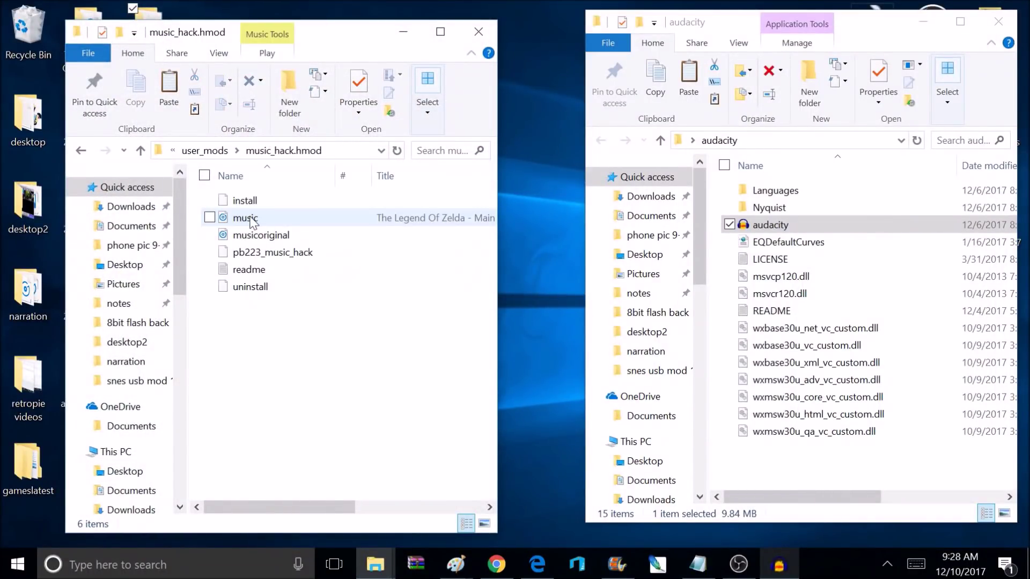
pyautogui.moveTo(287, 507); pyautogui.dragTo(300, 531)
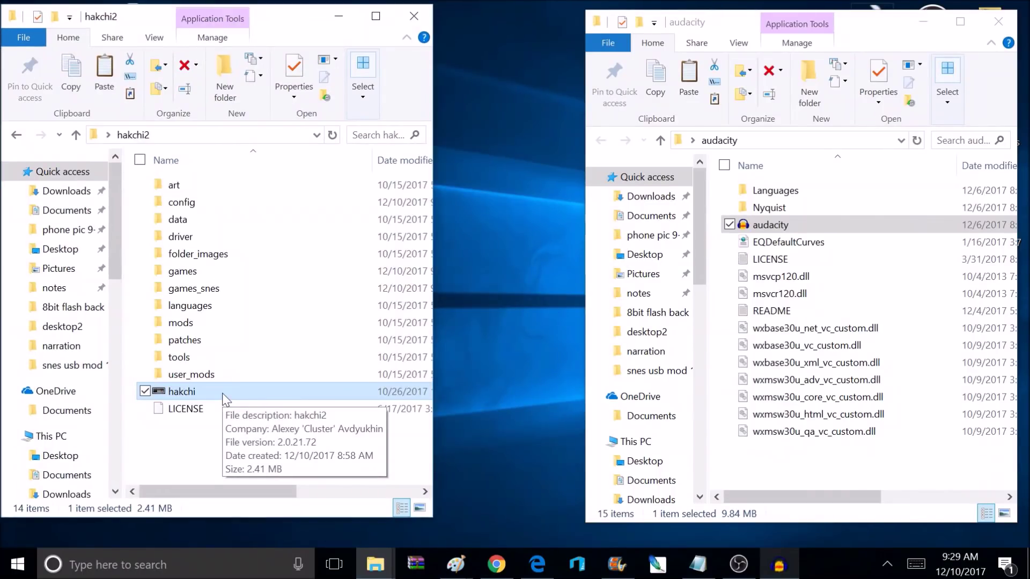
# - Launch hakchi from the hakchi2 folder, install the music_hack extra module on the console, and close the program when done
pyautogui.doubleClick(223, 394)
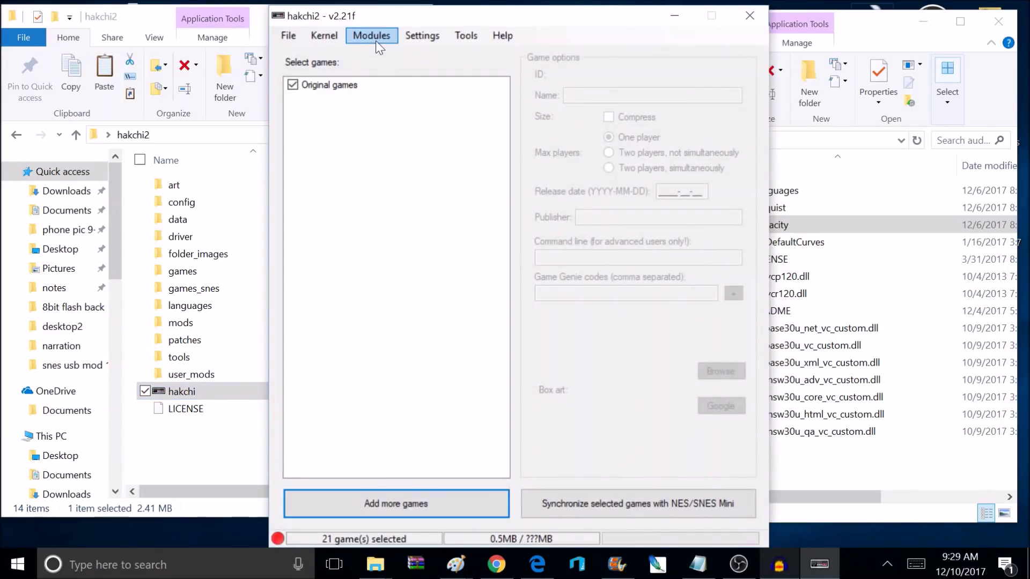
pyautogui.click(375, 37)
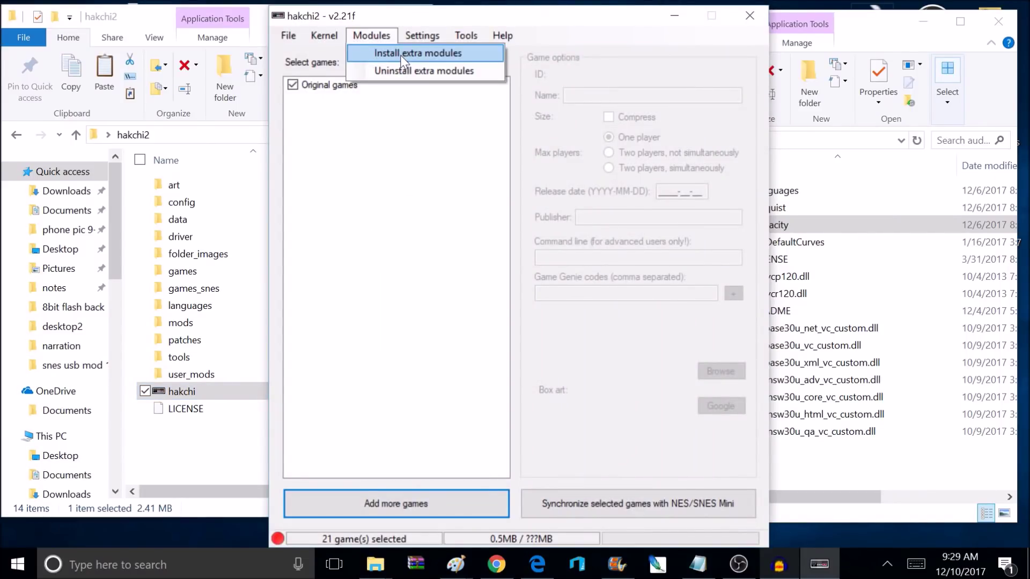
pyautogui.click(396, 54)
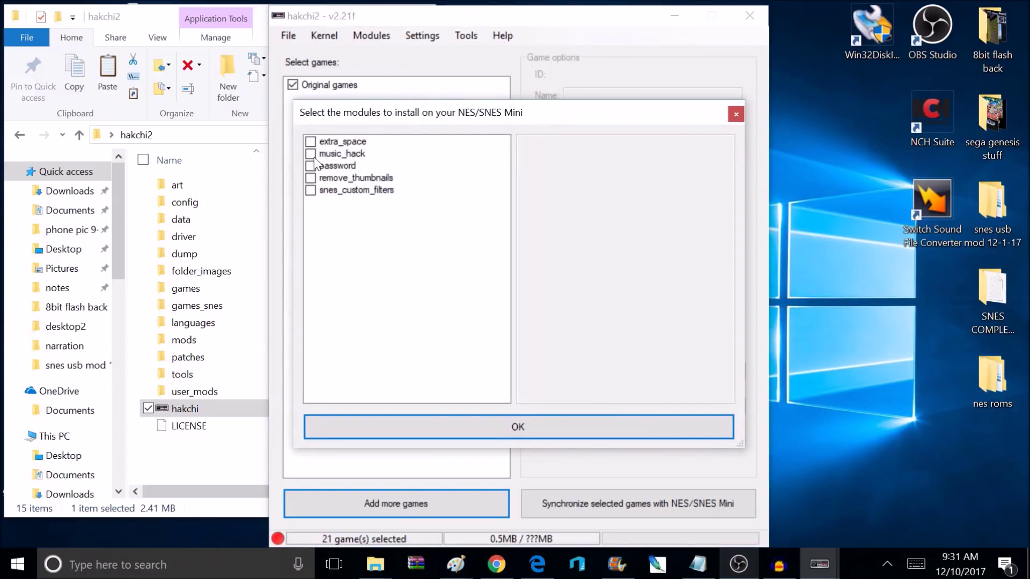
pyautogui.click(315, 158)
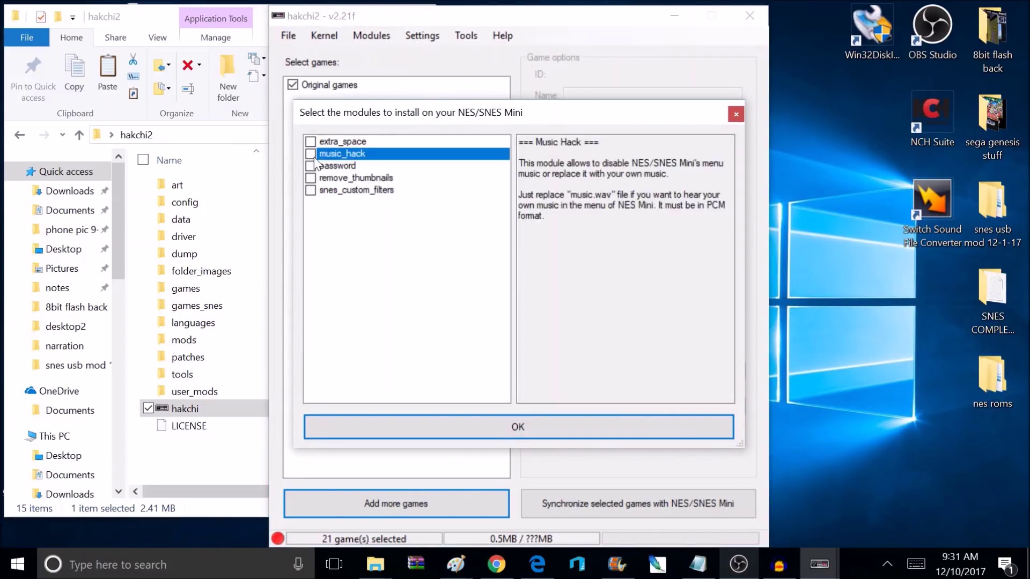
pyautogui.click(310, 154)
pyautogui.click(511, 427)
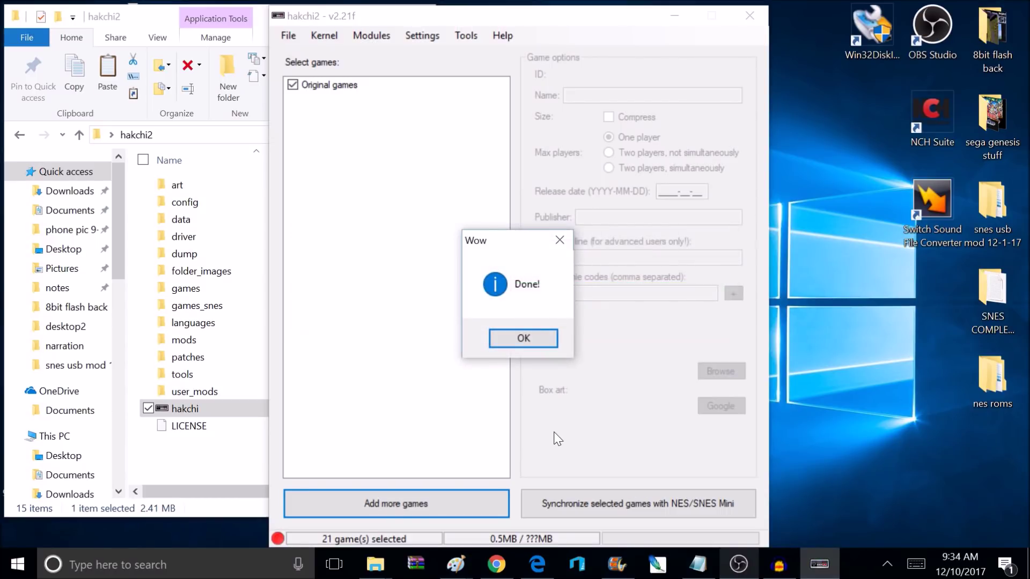
pyautogui.click(540, 341)
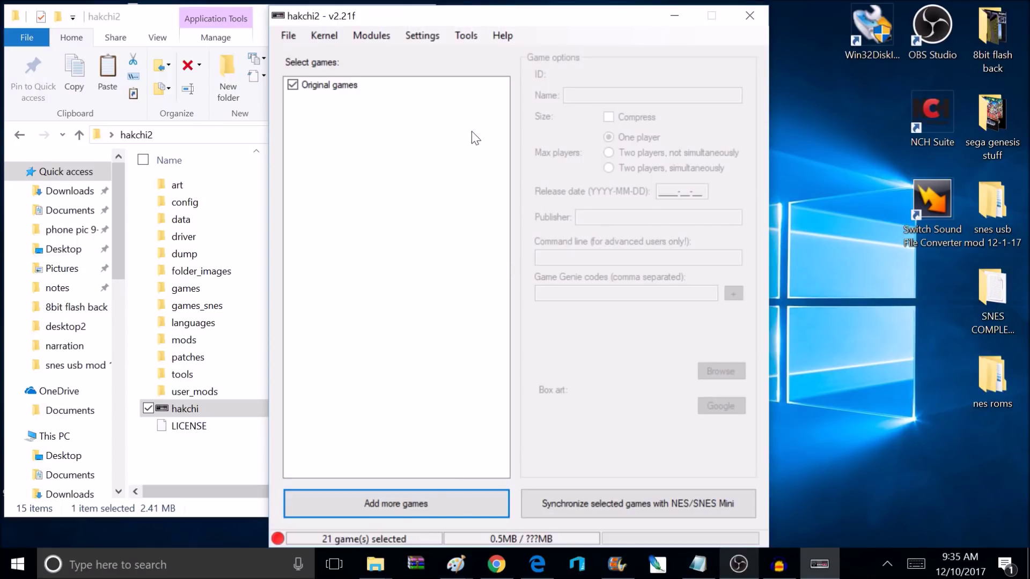
pyautogui.click(747, 14)
# - Launch hakchi-gui from the desktop folder "hakchi gui official" and memboot the console
pyautogui.press('super+d')
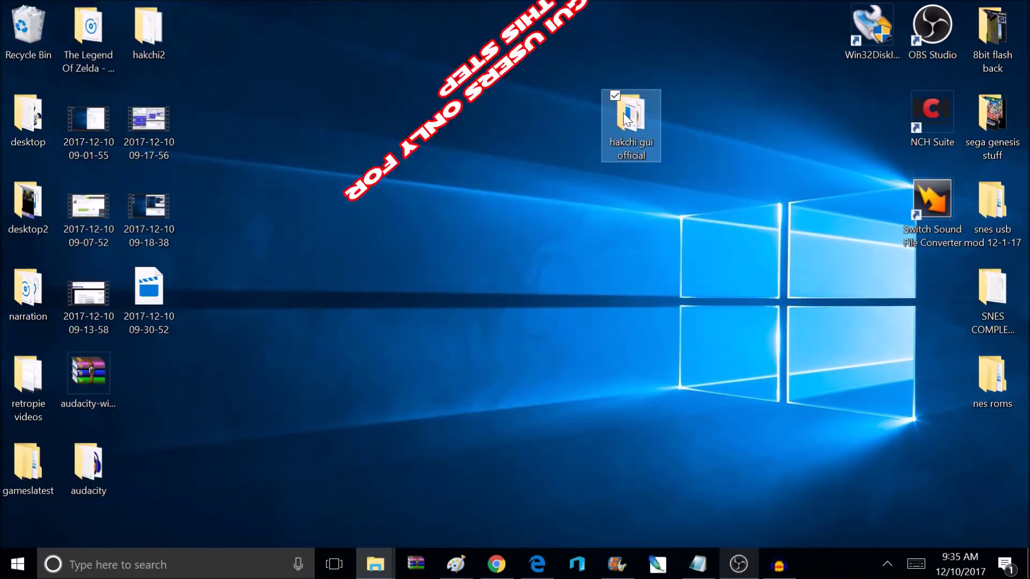
pyautogui.doubleClick(642, 133)
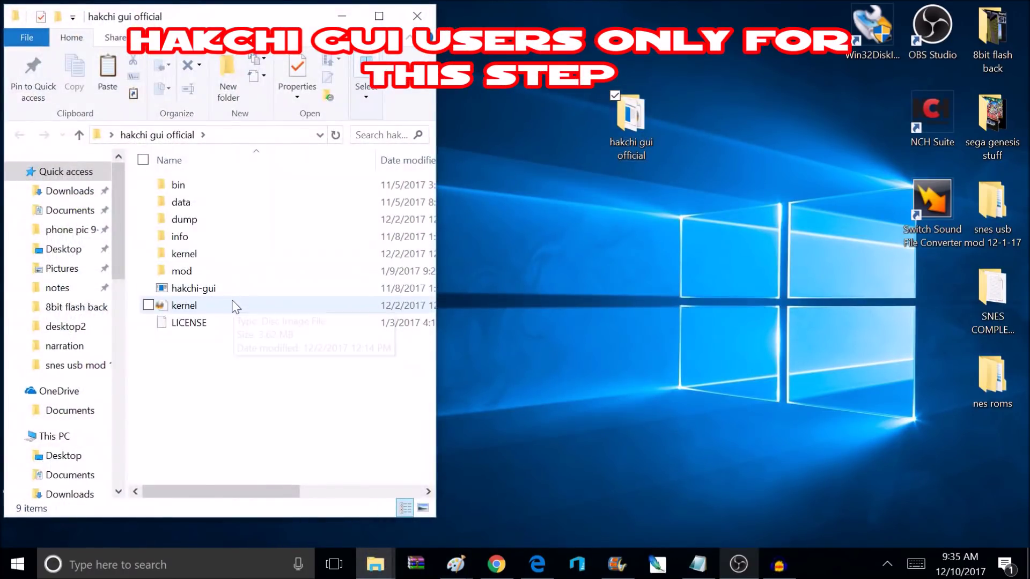
pyautogui.doubleClick(223, 291)
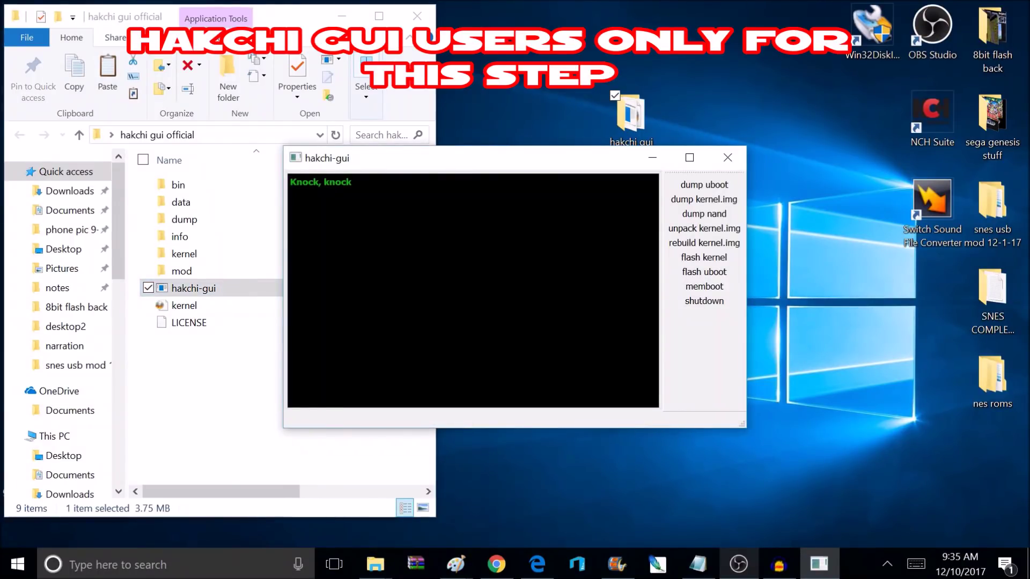
pyautogui.click(711, 291)
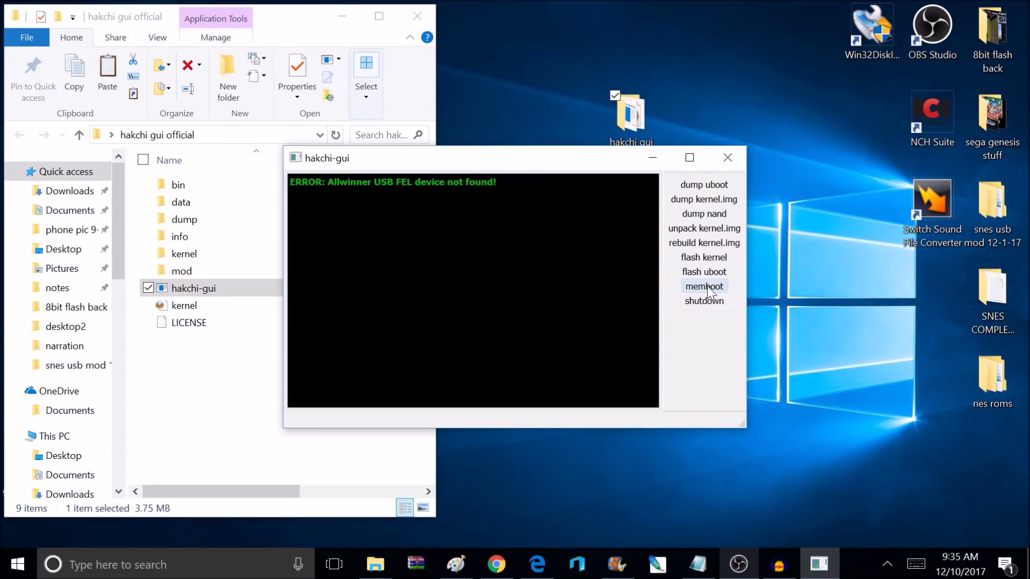
pyautogui.click(705, 292)
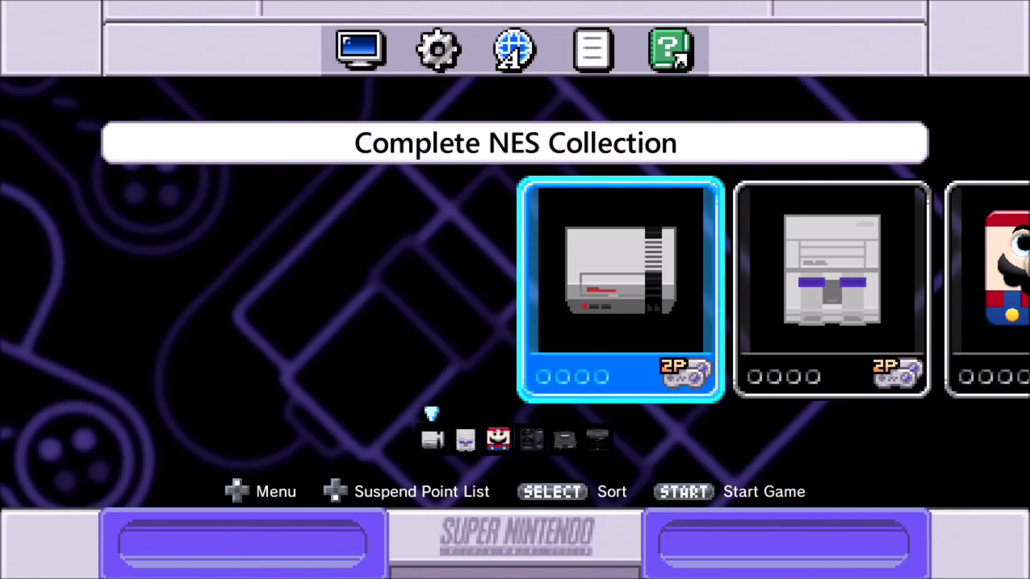
# - Browse back and forth through the console's home menu, from Complete NES Collection to N64, while checking the menu music
pyautogui.press('Right')
pyautogui.press('Right')
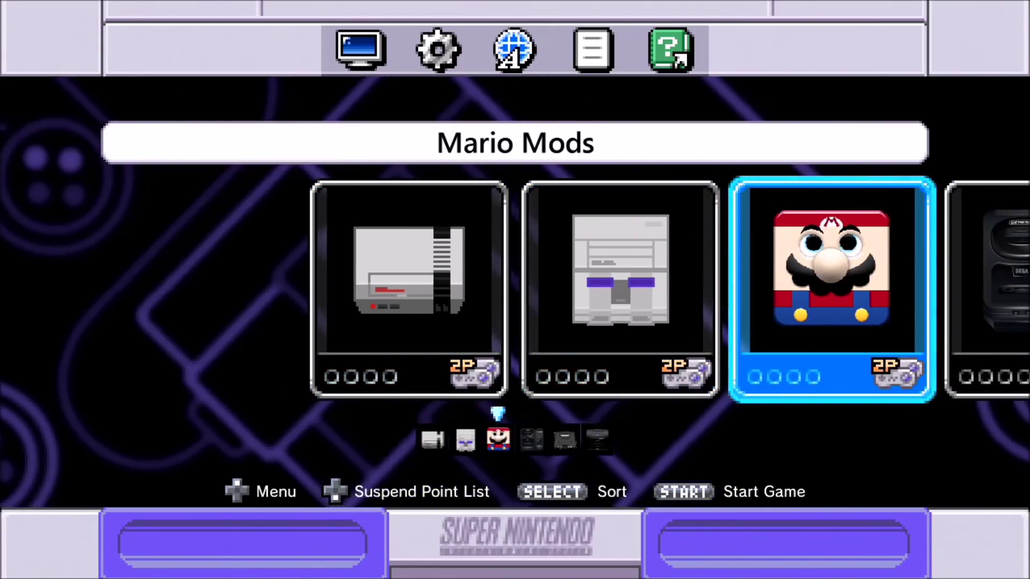
pyautogui.press('Right')
pyautogui.press('Right')
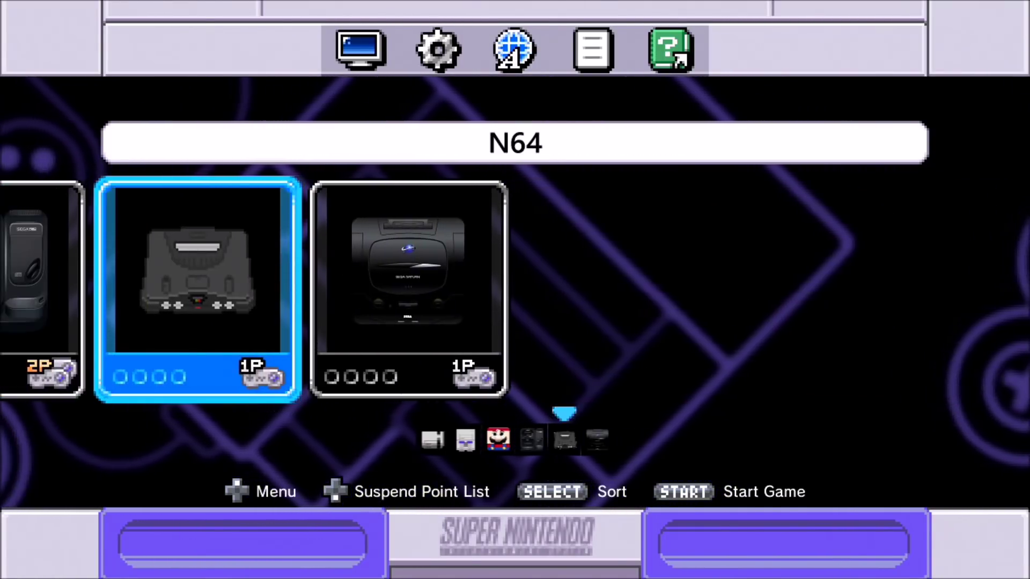
pyautogui.press('Left')
pyautogui.press('Left')
pyautogui.press('Left')
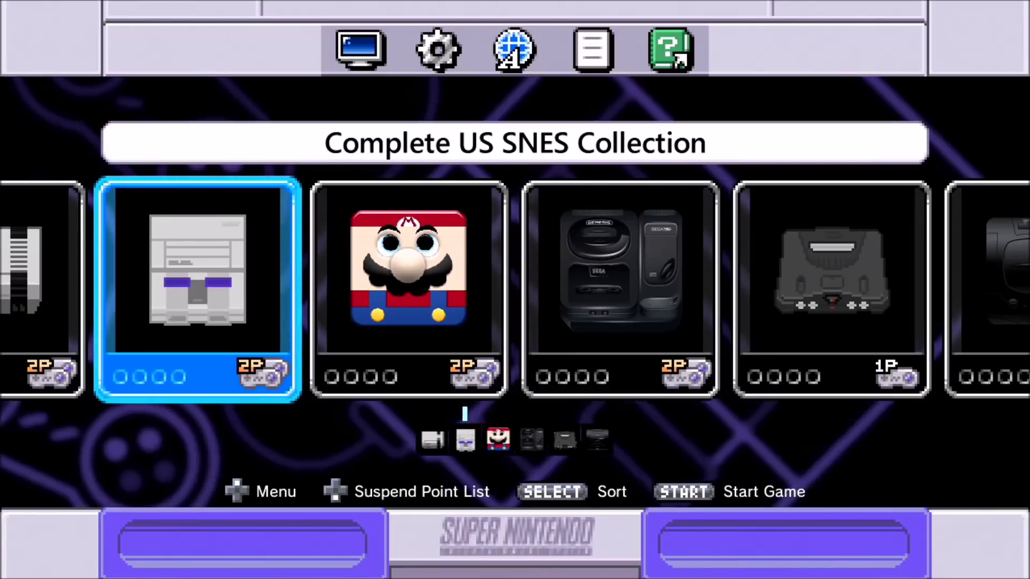
pyautogui.press('Left')
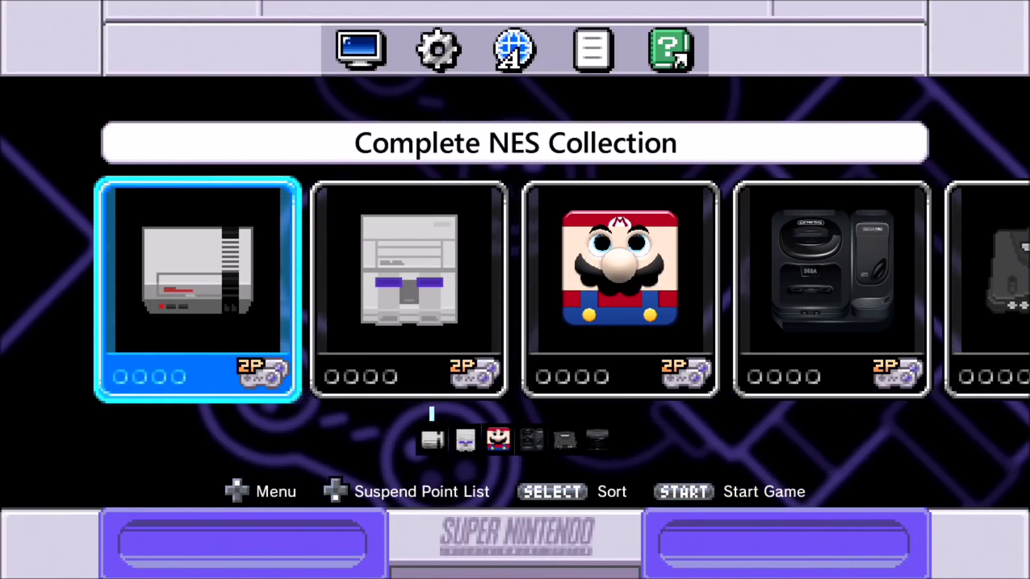
pyautogui.press('Right')
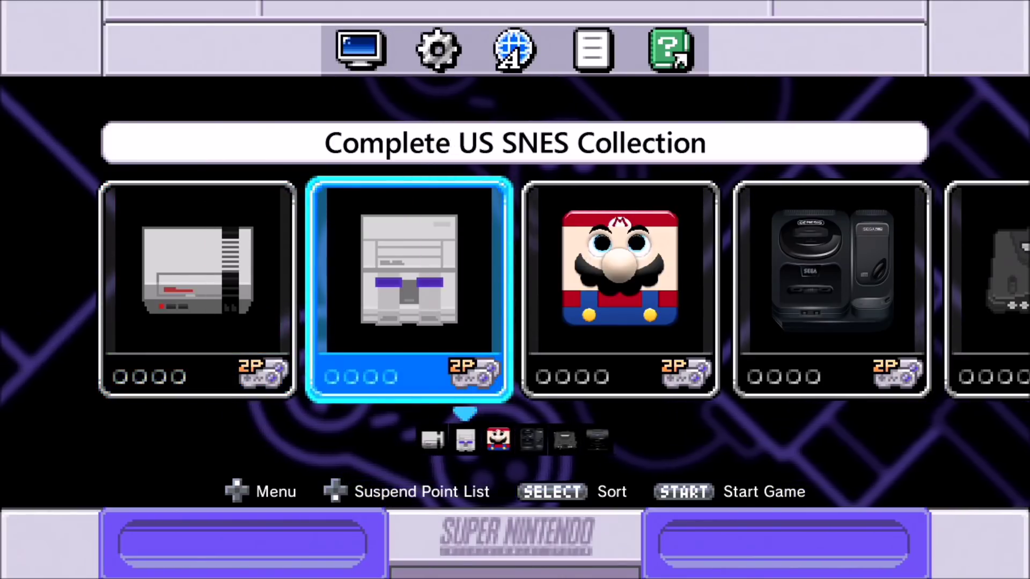
pyautogui.press('Right')
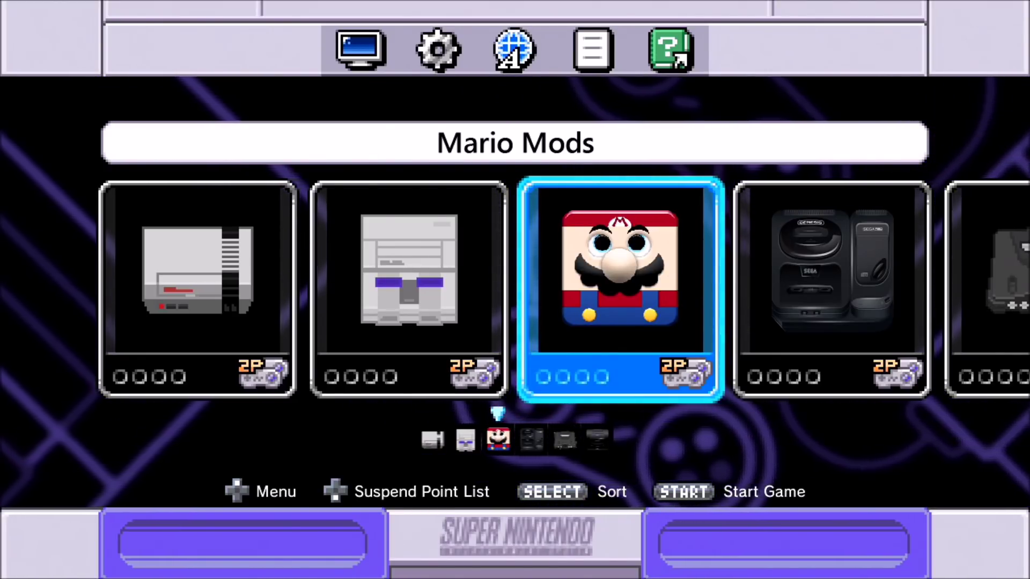
pyautogui.press('Right')
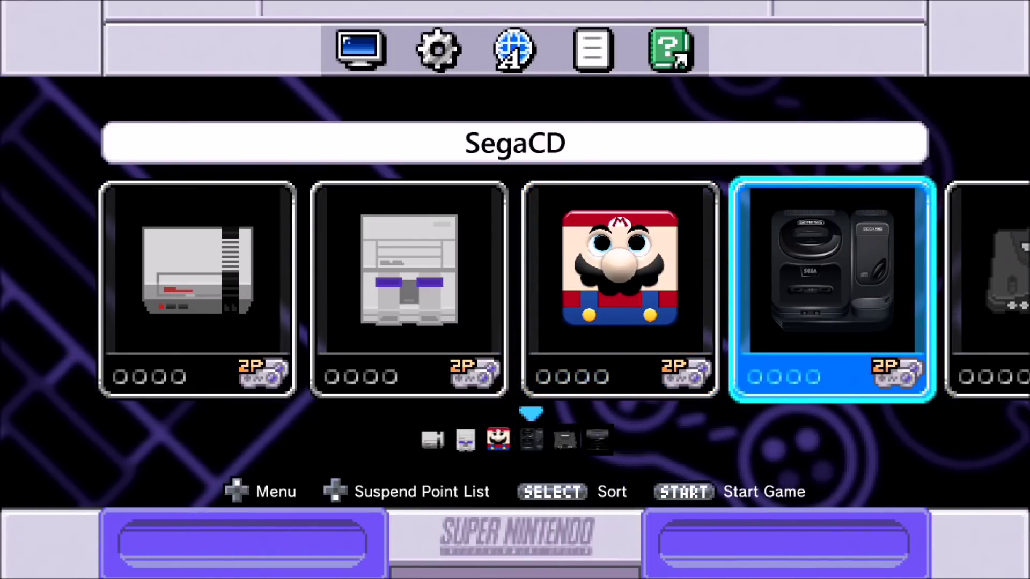
pyautogui.press('Right')
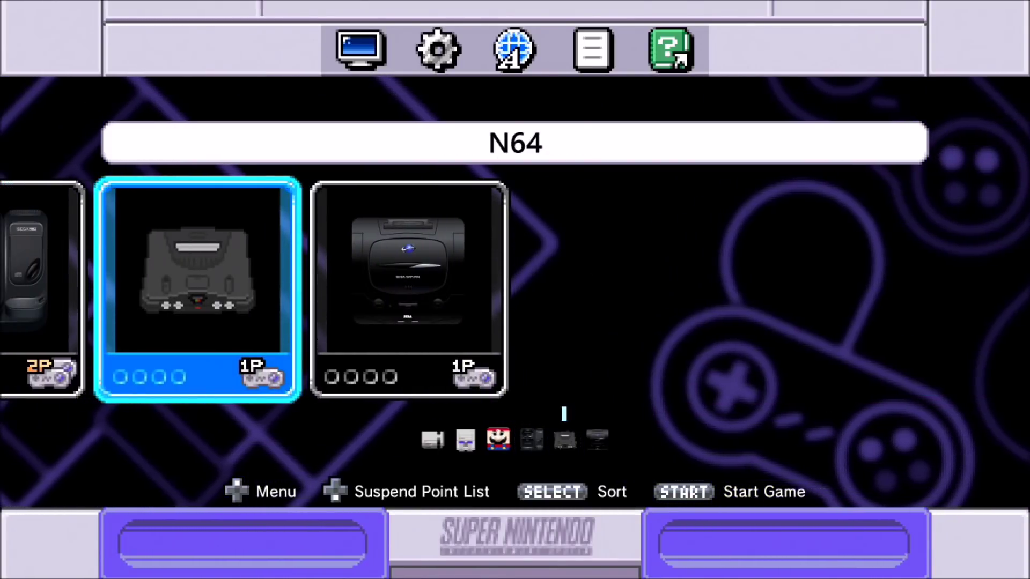